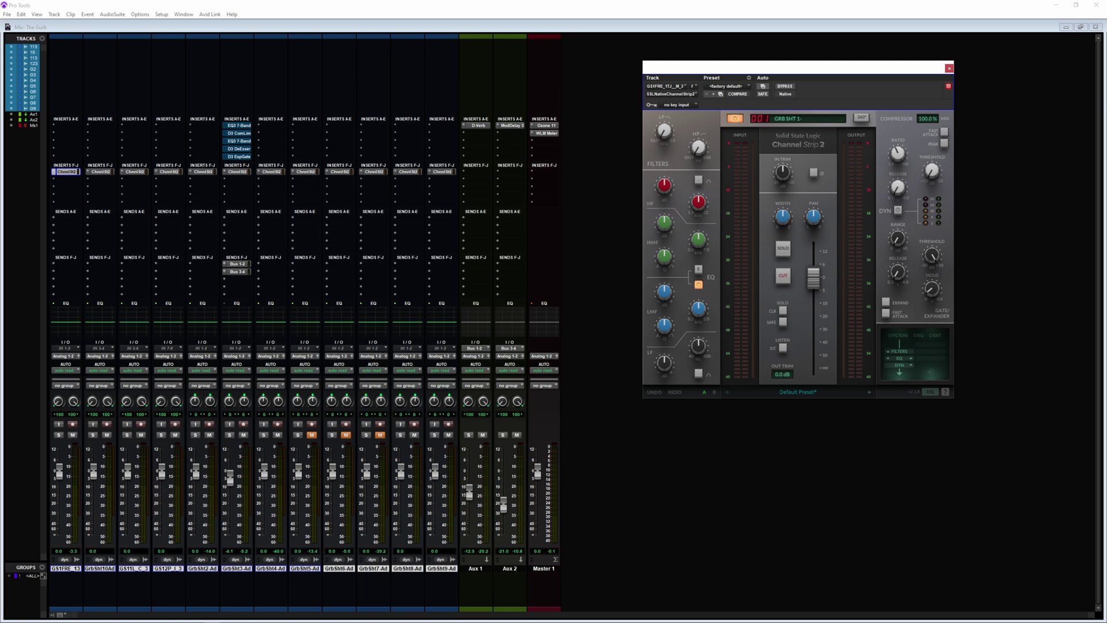
- In SSL 360, confirm the transport follows DAW 1 (Pro Tools), then return to the Plug-in Mixer
{"action": "mouse_move", "coordinate": [397, 619]}
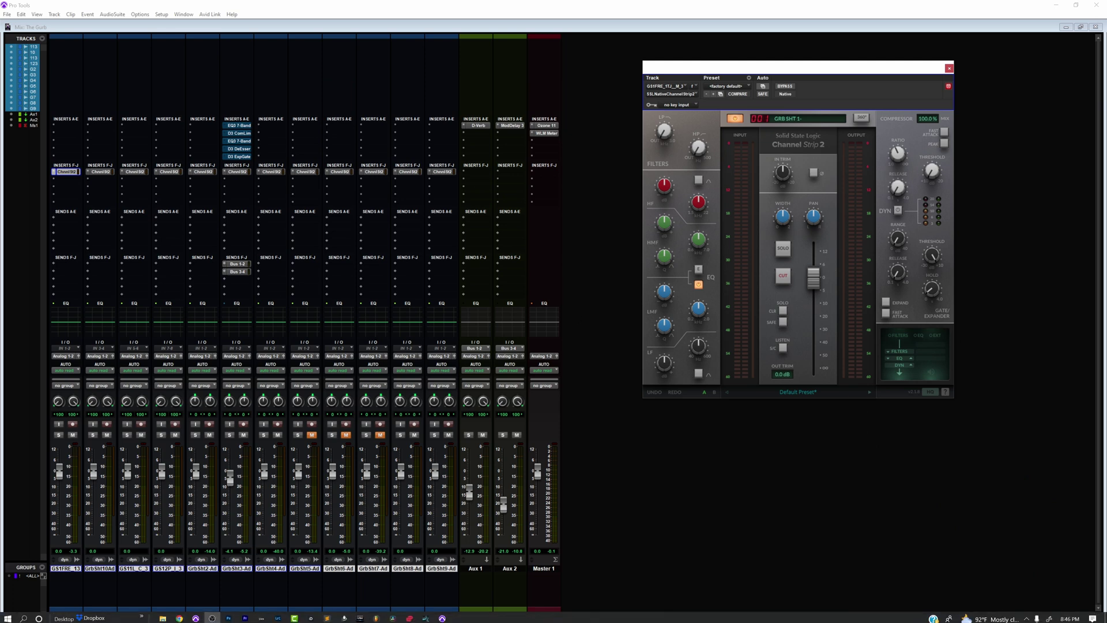
{"action": "left_click", "coordinate": [344, 615]}
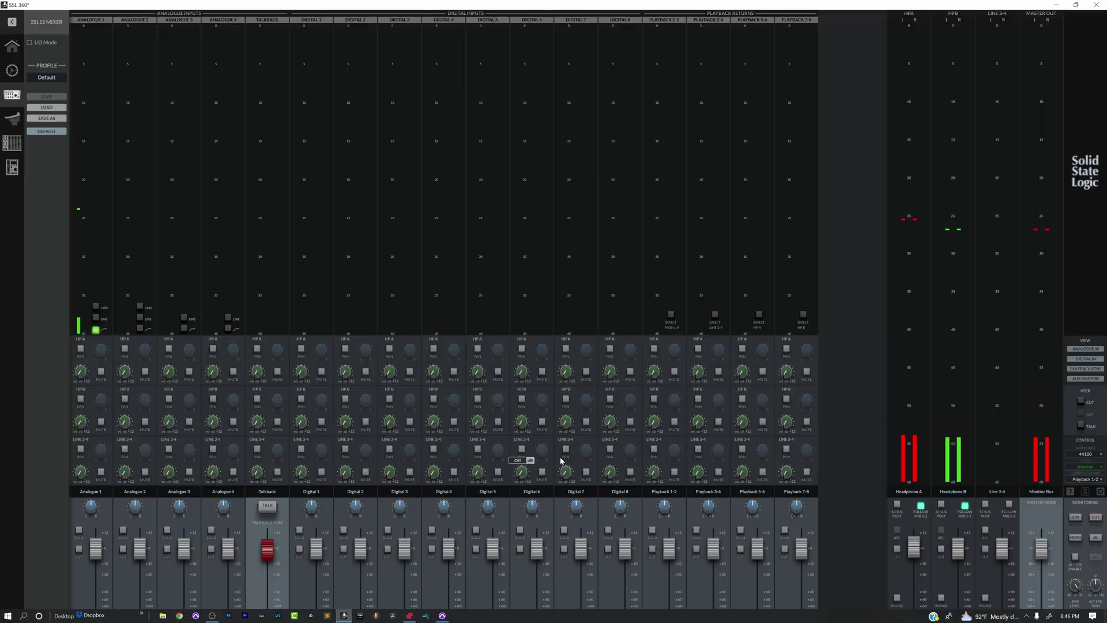
{"action": "left_click", "coordinate": [12, 71]}
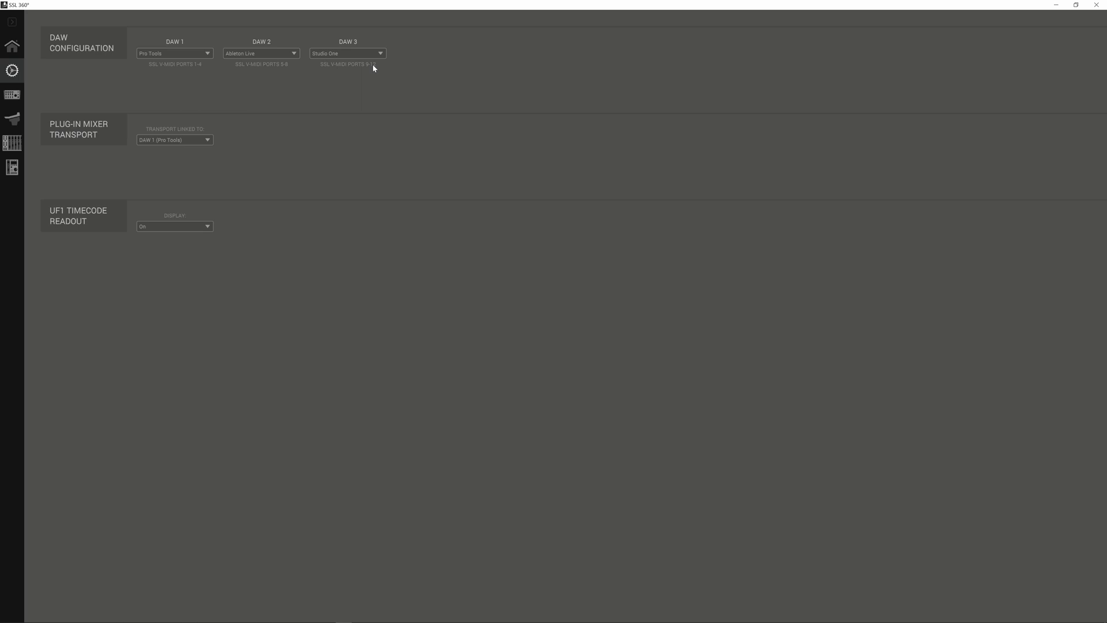
{"action": "left_click", "coordinate": [210, 140]}
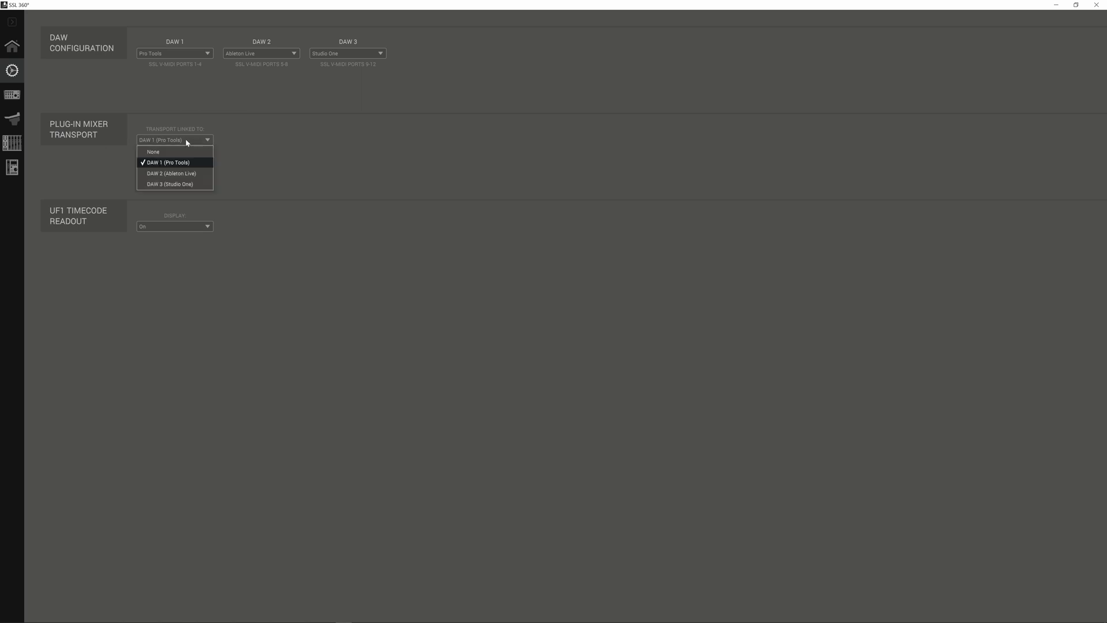
{"action": "left_click", "coordinate": [173, 164]}
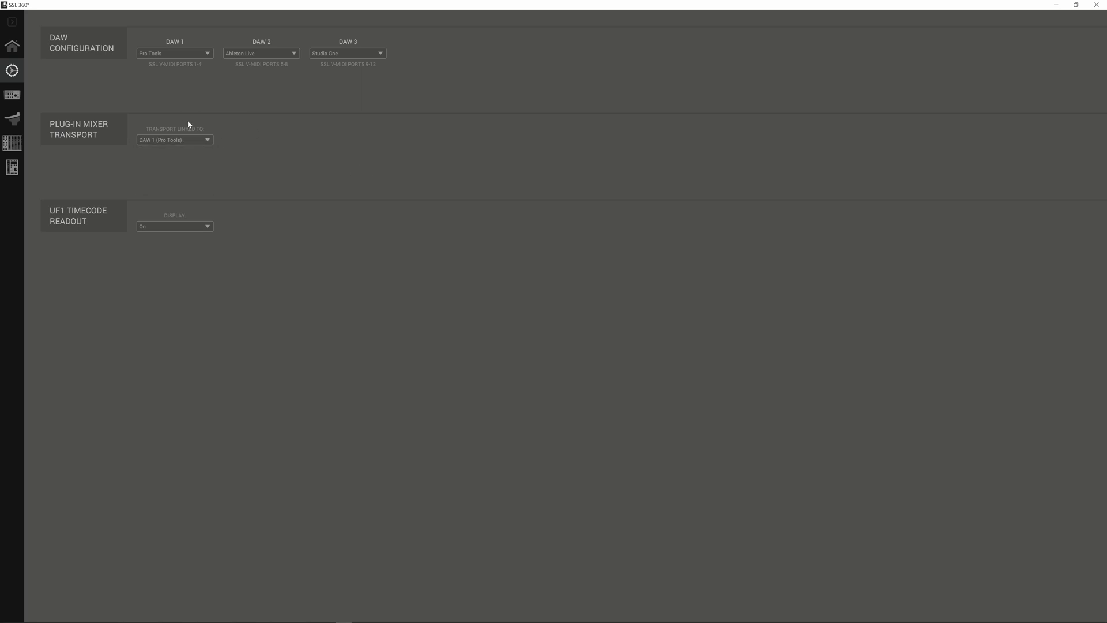
{"action": "left_click", "coordinate": [13, 120]}
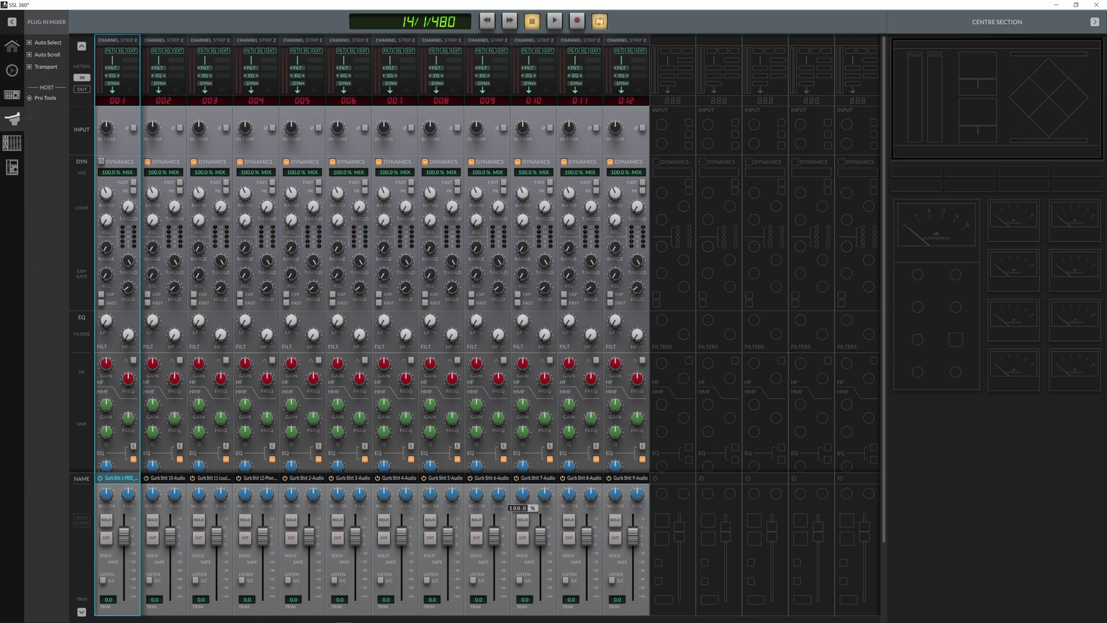
- Launch Studio One Professional from the taskbar over the SSL 360 mixer
{"action": "mouse_move", "coordinate": [406, 620]}
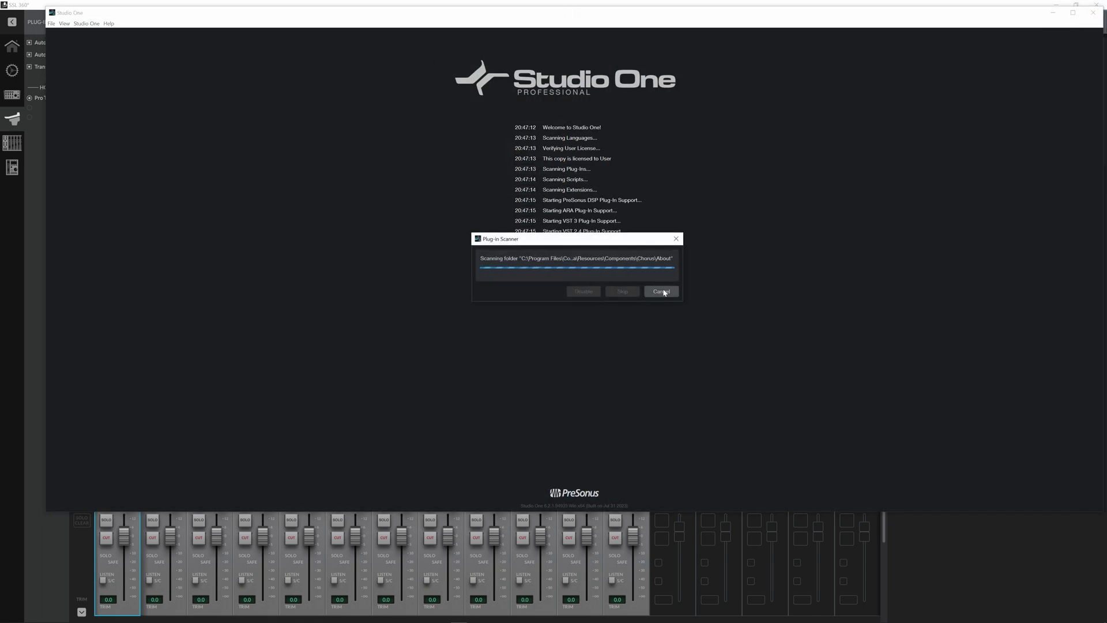
- Cancel Studio One's plug-in scan, dismiss the audio device error, and decline choosing an ASIO driver
{"action": "left_click", "coordinate": [670, 294]}
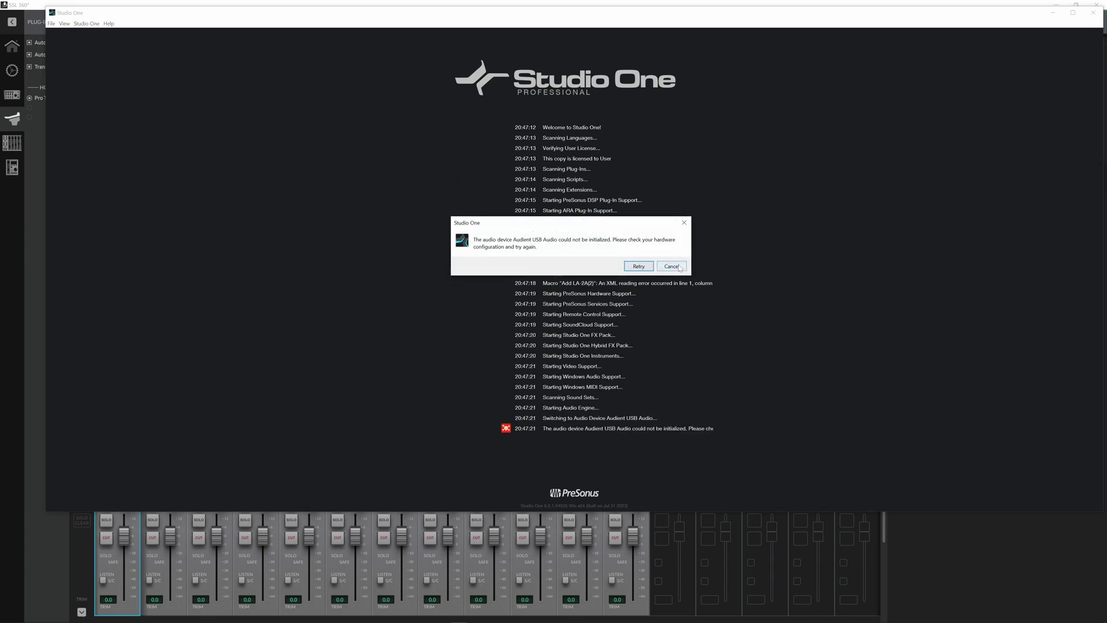
{"action": "left_click", "coordinate": [640, 267]}
{"action": "left_click", "coordinate": [1093, 13]}
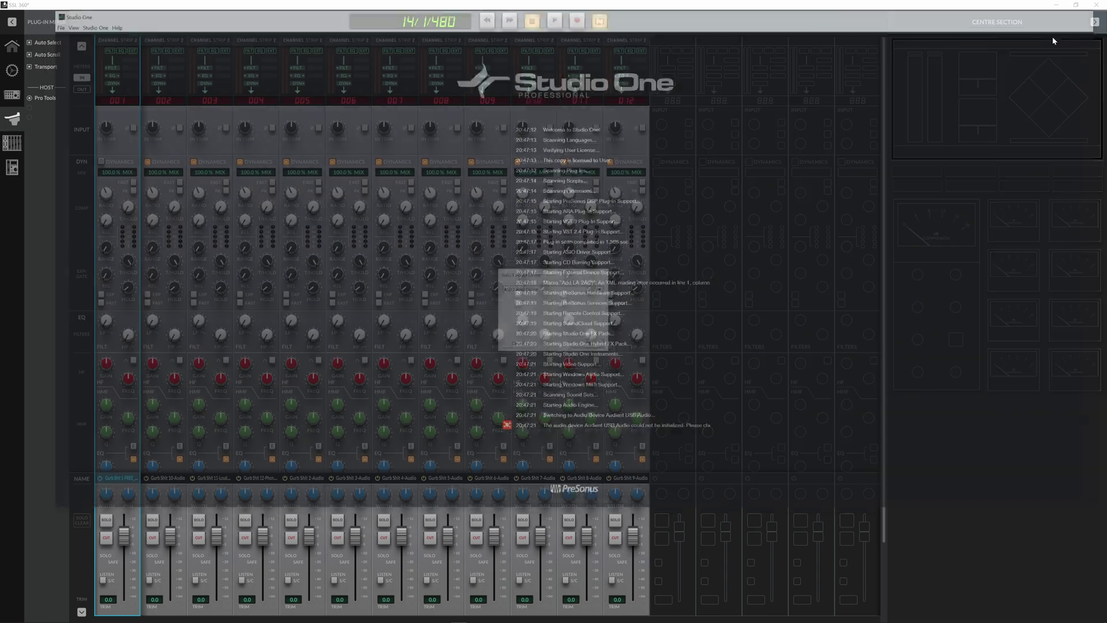
{"action": "left_click", "coordinate": [517, 345]}
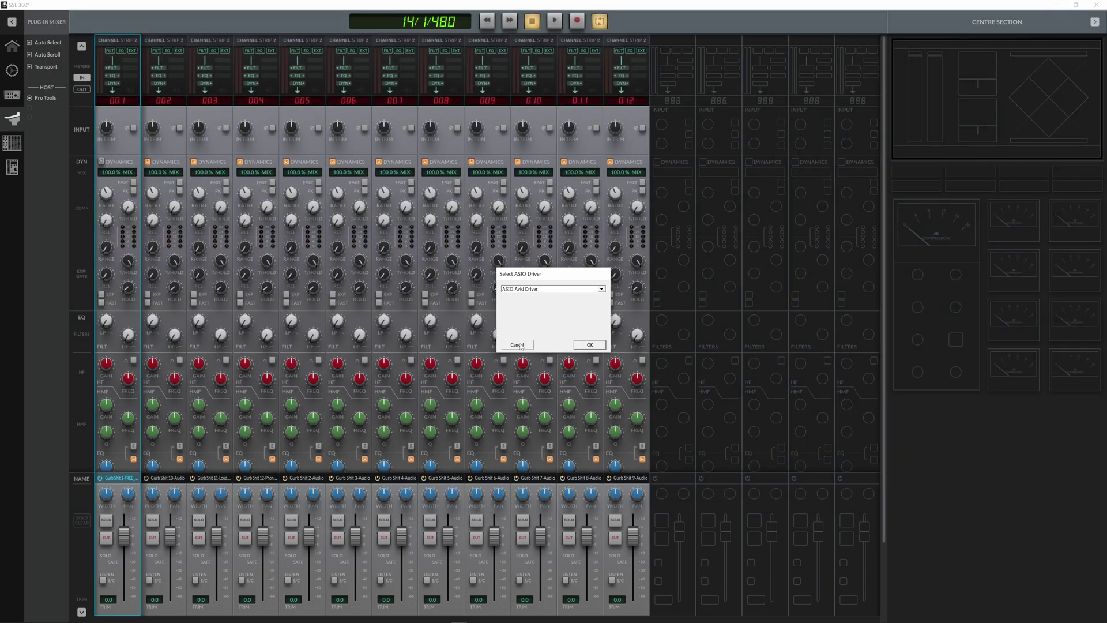
- Close the ASIO Link driver message, decline Studio One's MIDI prompt, and return to Pro Tools
{"action": "left_click", "coordinate": [593, 297]}
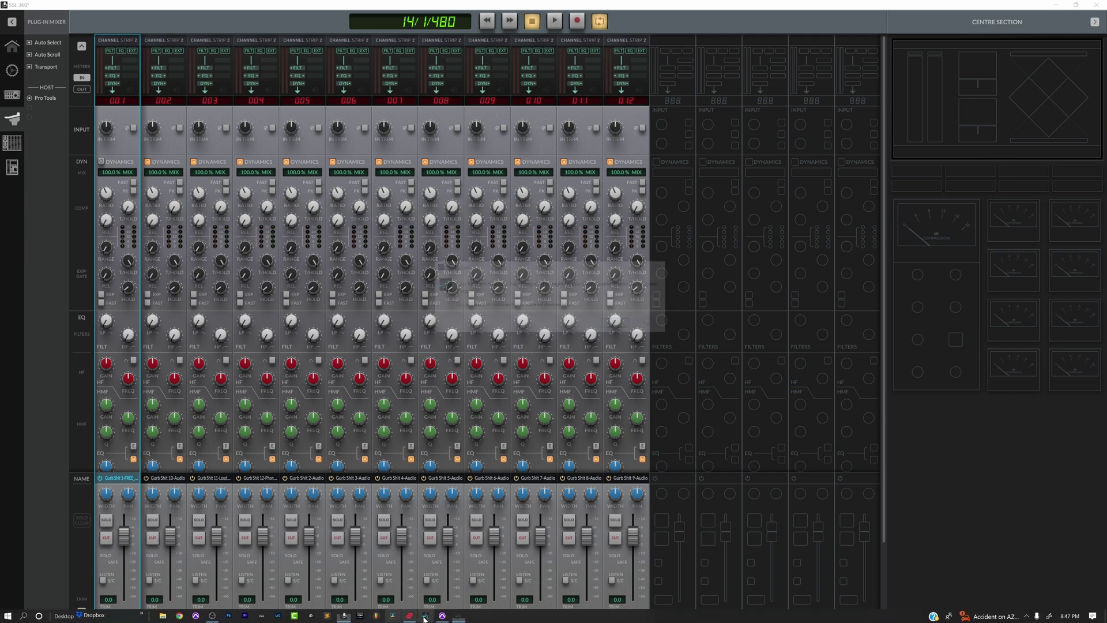
{"action": "left_click", "coordinate": [650, 324]}
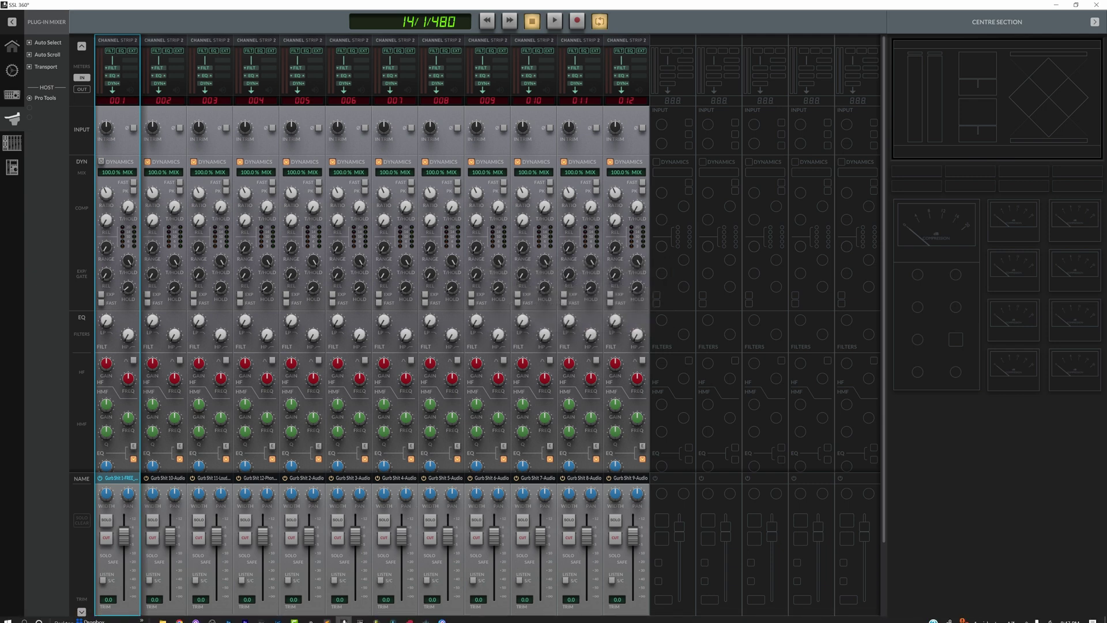
{"action": "left_click", "coordinate": [443, 616]}
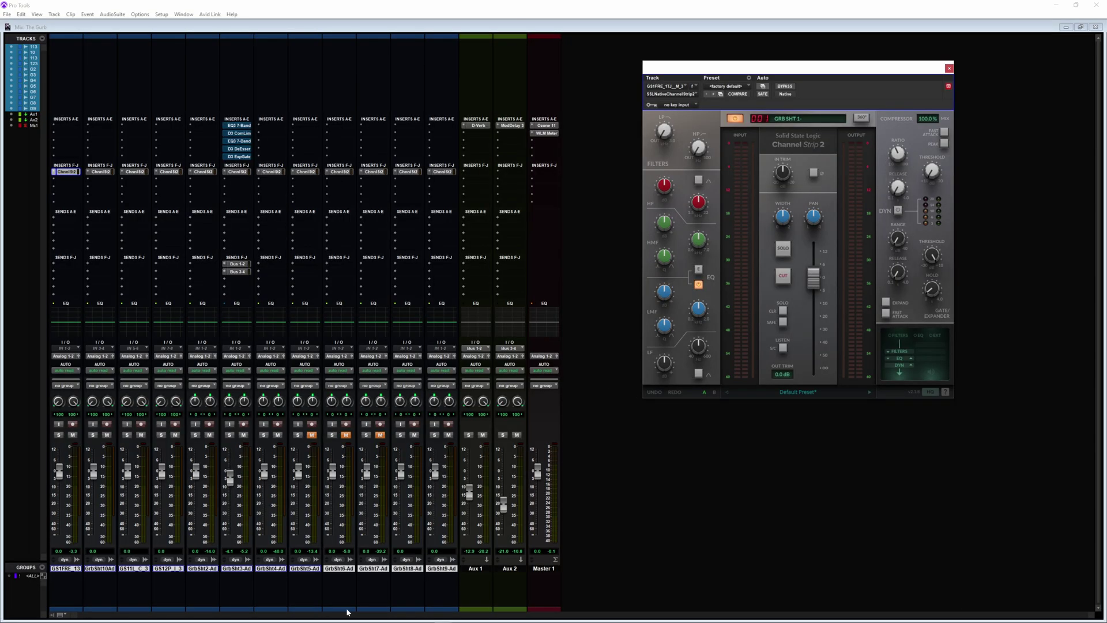
{"action": "left_click", "coordinate": [316, 26]}
{"action": "key", "text": "space"}
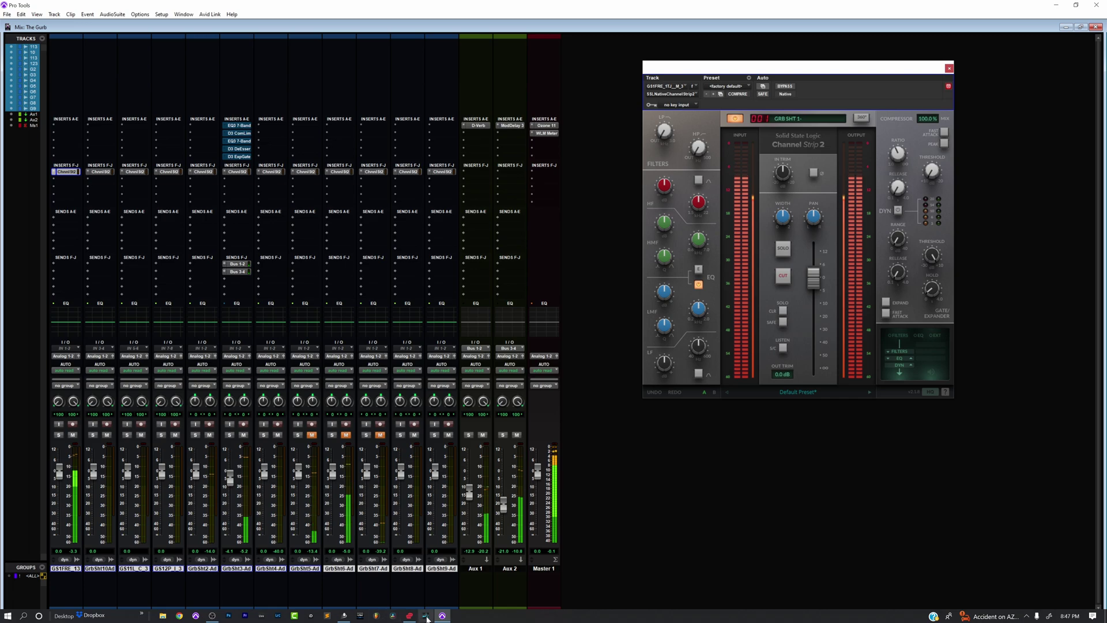
{"action": "left_click", "coordinate": [344, 619]}
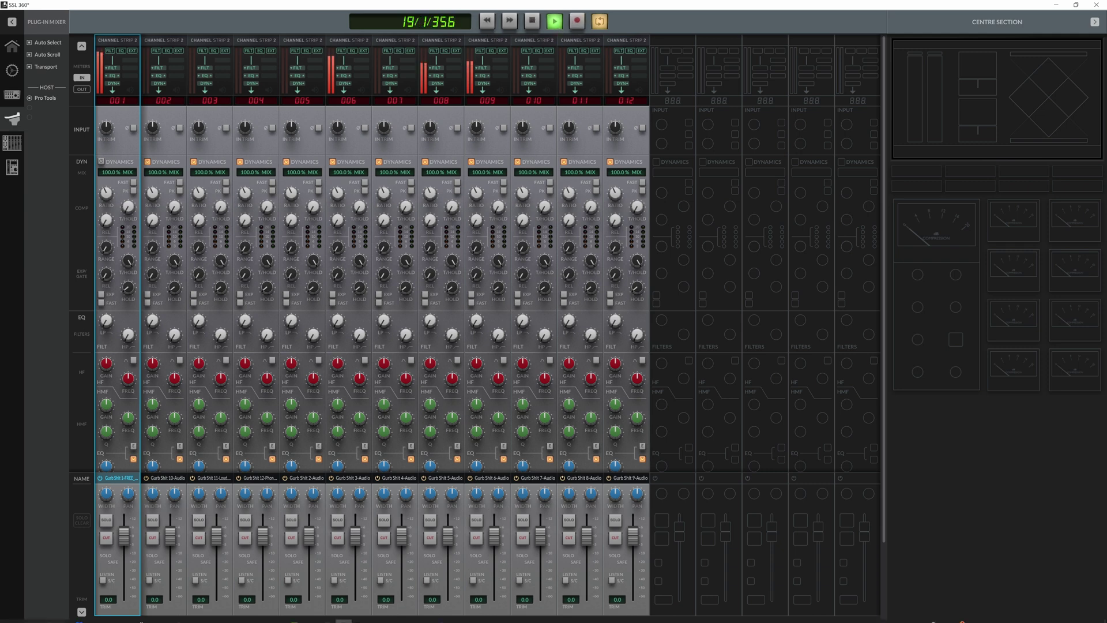
{"action": "left_click", "coordinate": [442, 616]}
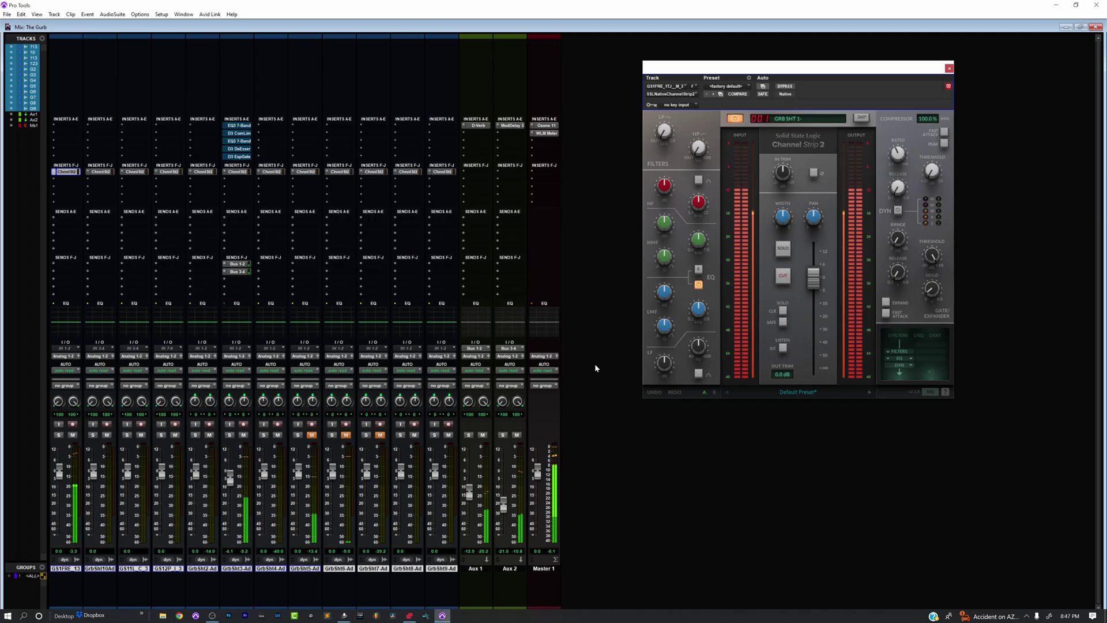
{"action": "key", "text": "space"}
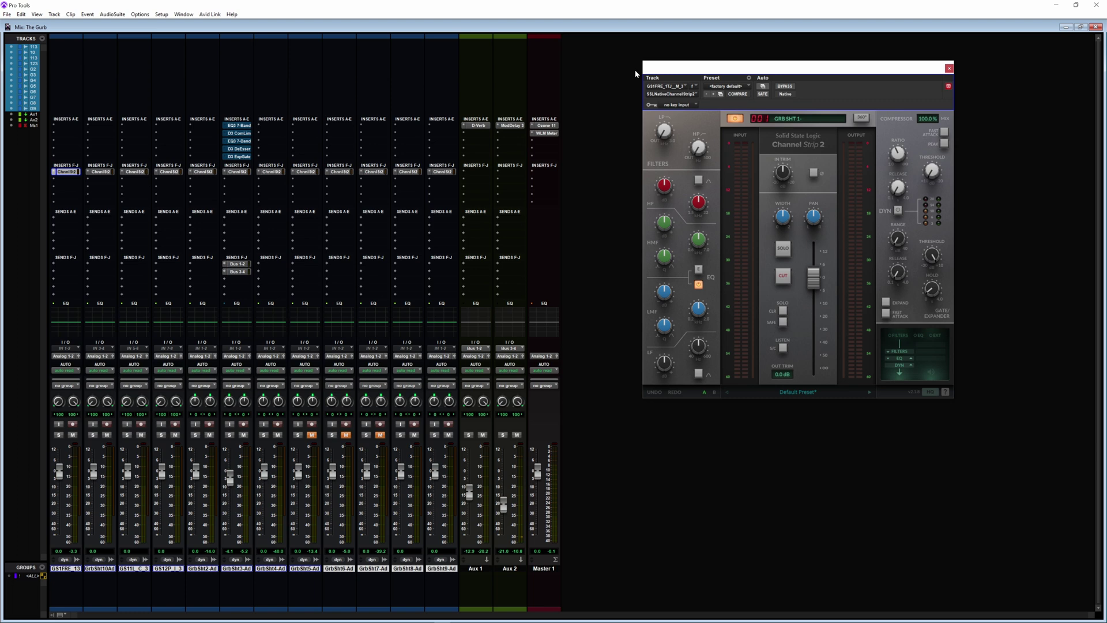
- Enable SSL V-MIDI Port 1, 2, 3 and 4 in Pro Tools' MIDI Input Devices
{"action": "left_click", "coordinate": [162, 14]}
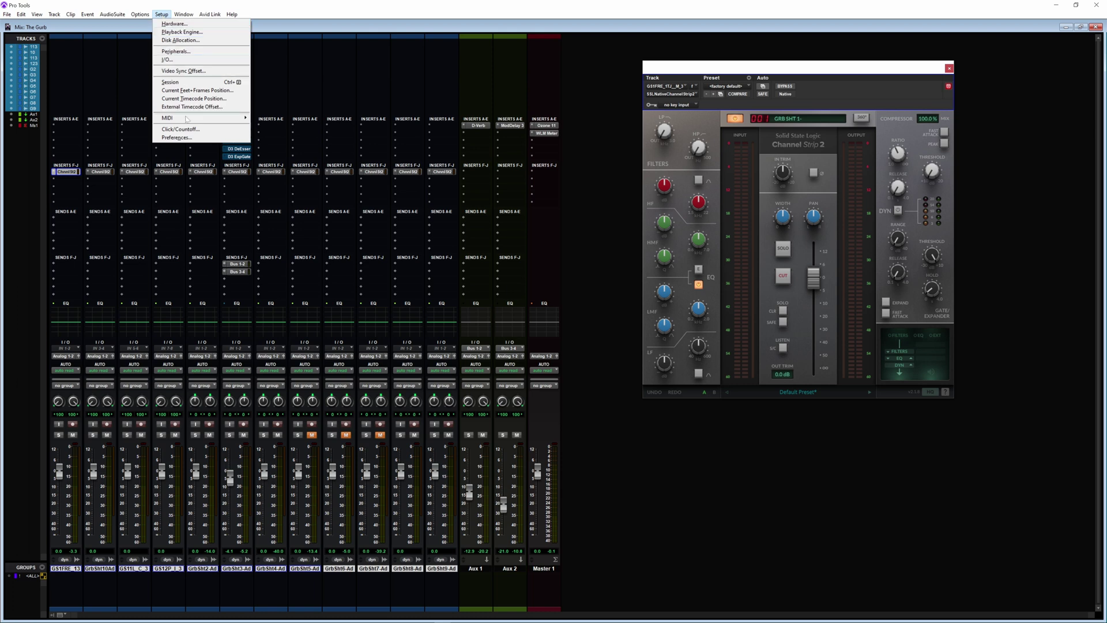
{"action": "mouse_move", "coordinate": [210, 117]}
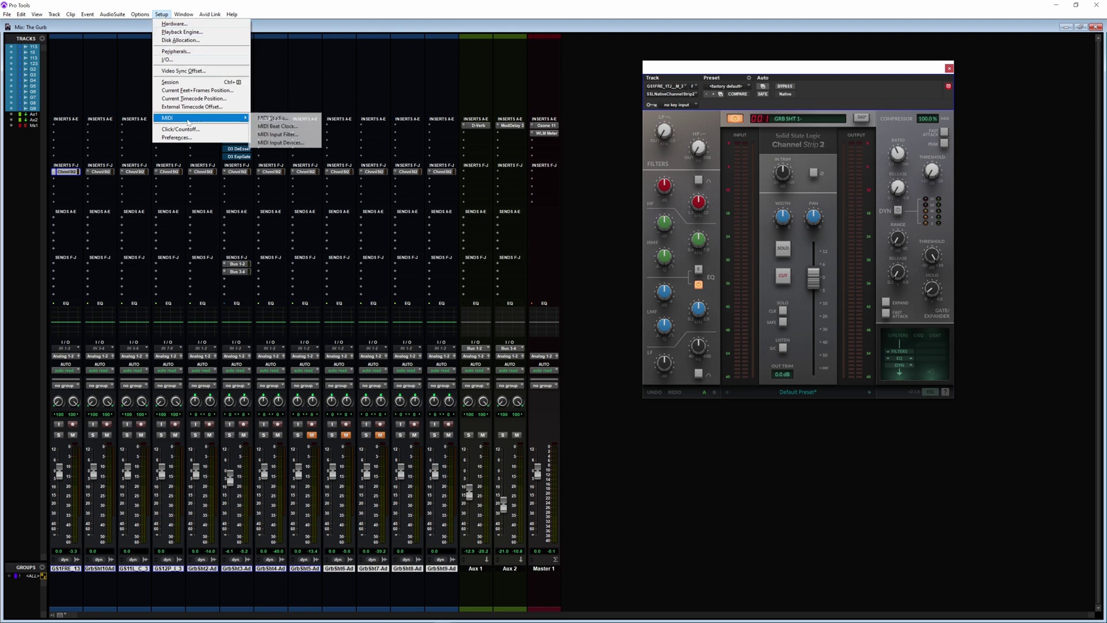
{"action": "left_click", "coordinate": [303, 145]}
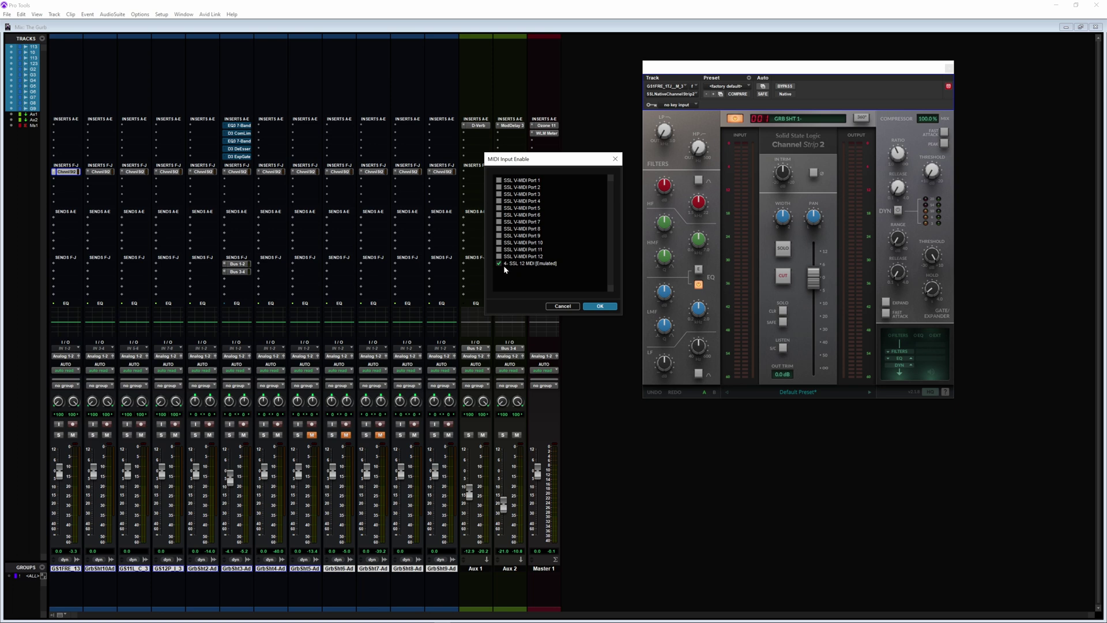
{"action": "left_click", "coordinate": [499, 181]}
{"action": "left_click", "coordinate": [498, 188]}
{"action": "left_click", "coordinate": [499, 195]}
{"action": "left_click", "coordinate": [498, 202]}
{"action": "left_click", "coordinate": [600, 305]}
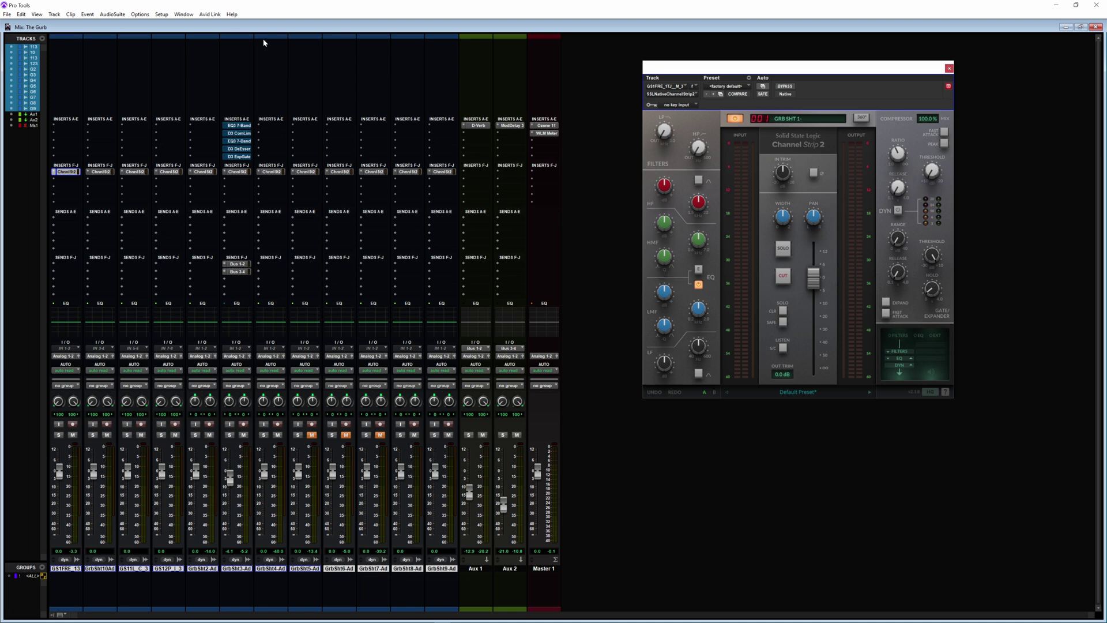
{"action": "left_click", "coordinate": [165, 15]}
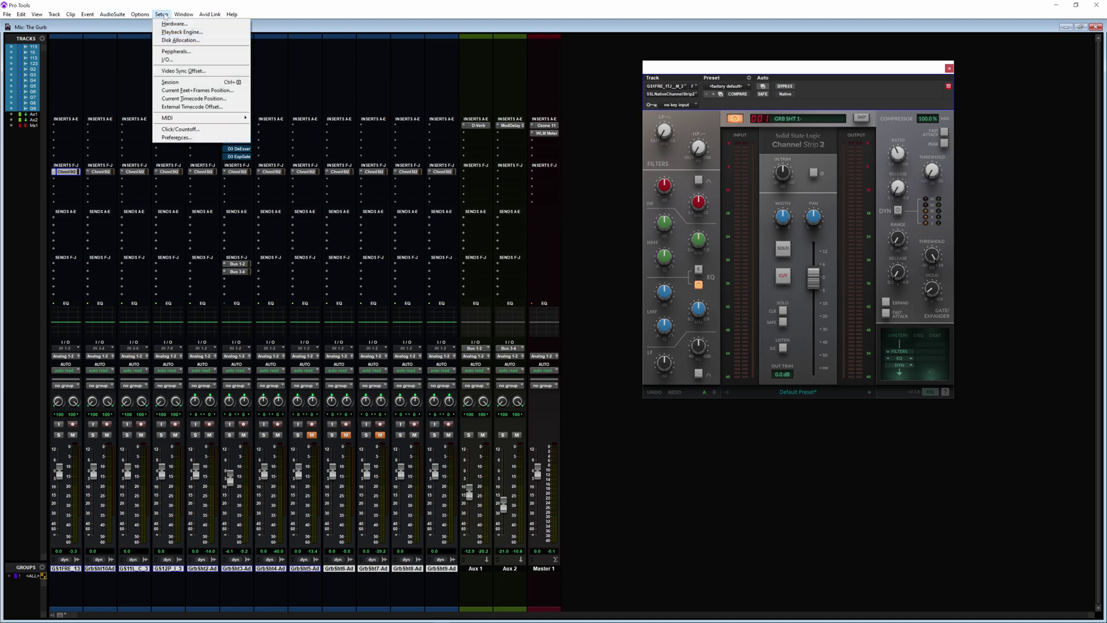
- Set MIDI controller #1 in Peripherals to type HUI, sending and receiving on SSL V-MIDI Port 1
{"action": "left_click", "coordinate": [196, 54]}
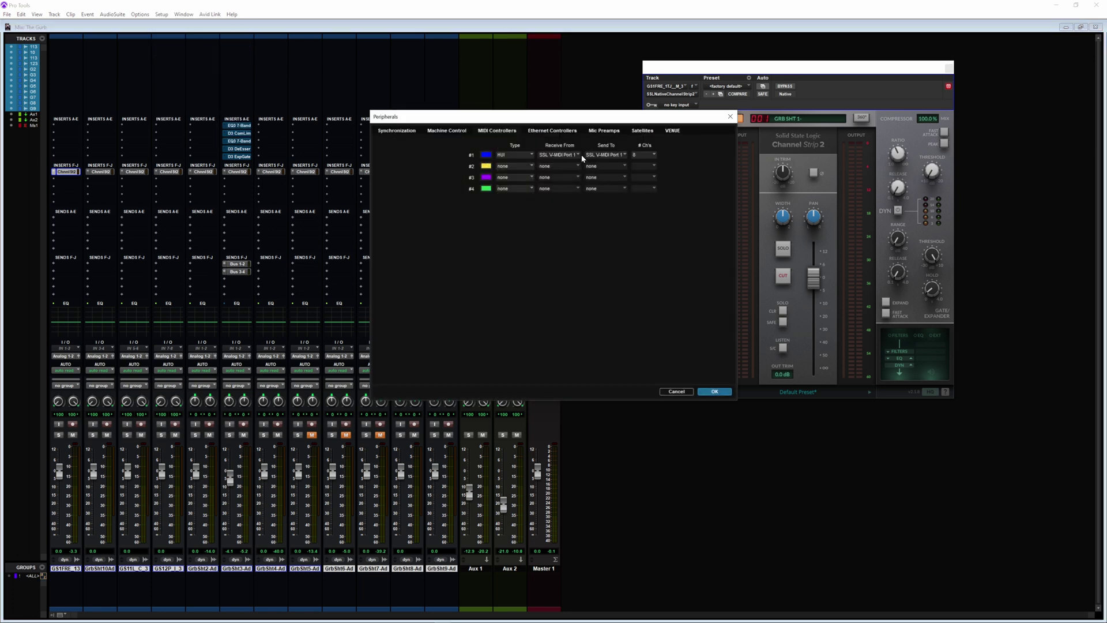
{"action": "left_click", "coordinate": [576, 153]}
{"action": "mouse_move", "coordinate": [616, 169]}
{"action": "left_click", "coordinate": [653, 169]}
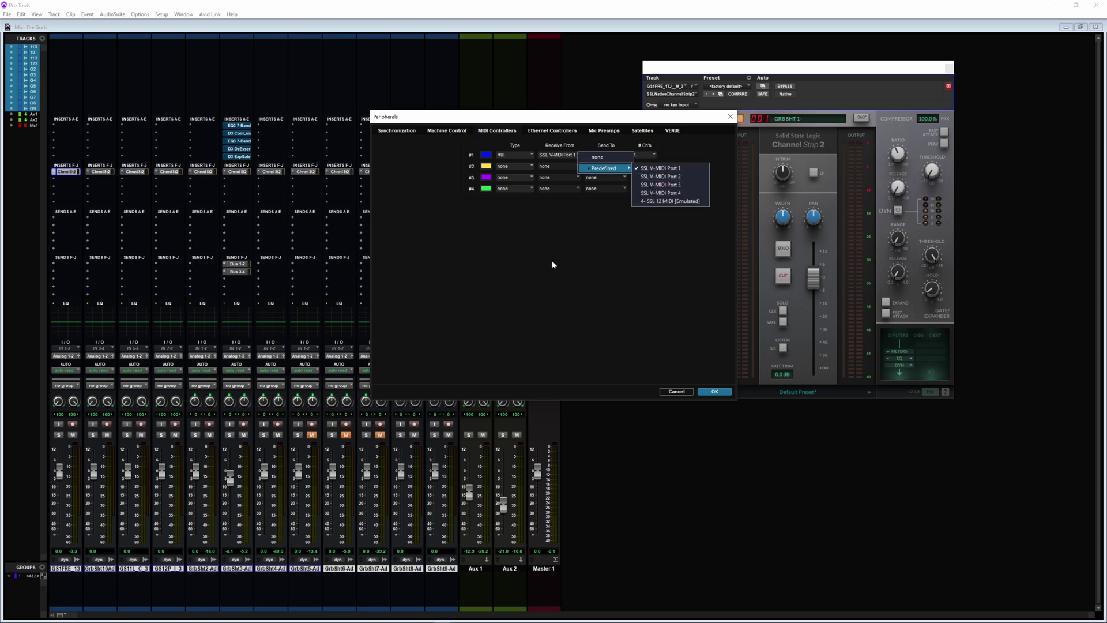
{"action": "left_click", "coordinate": [621, 156]}
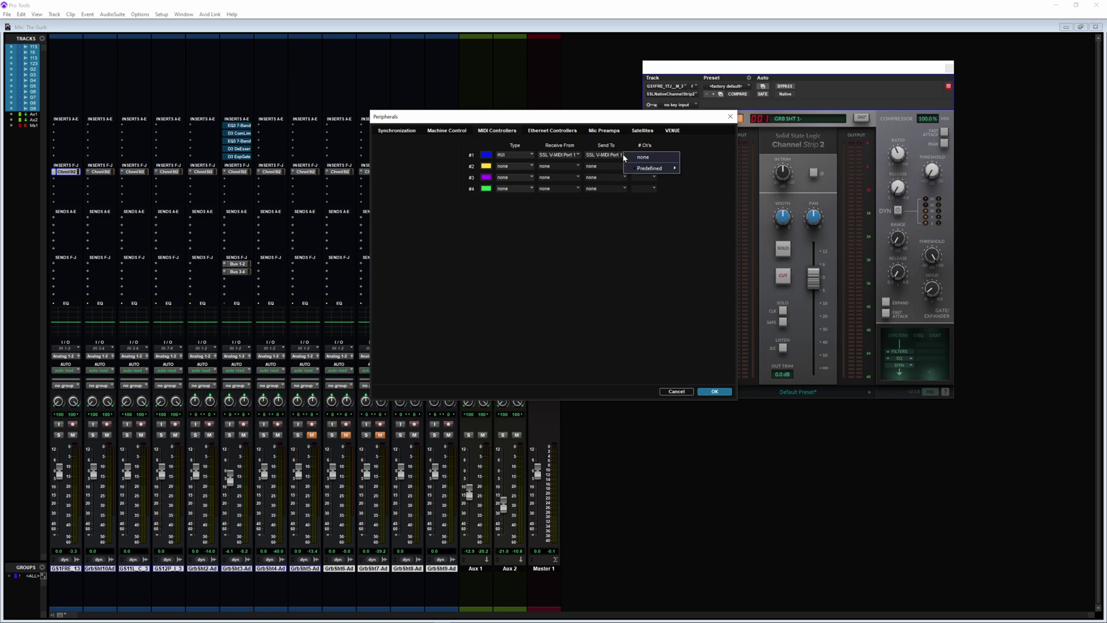
{"action": "mouse_move", "coordinate": [649, 168]}
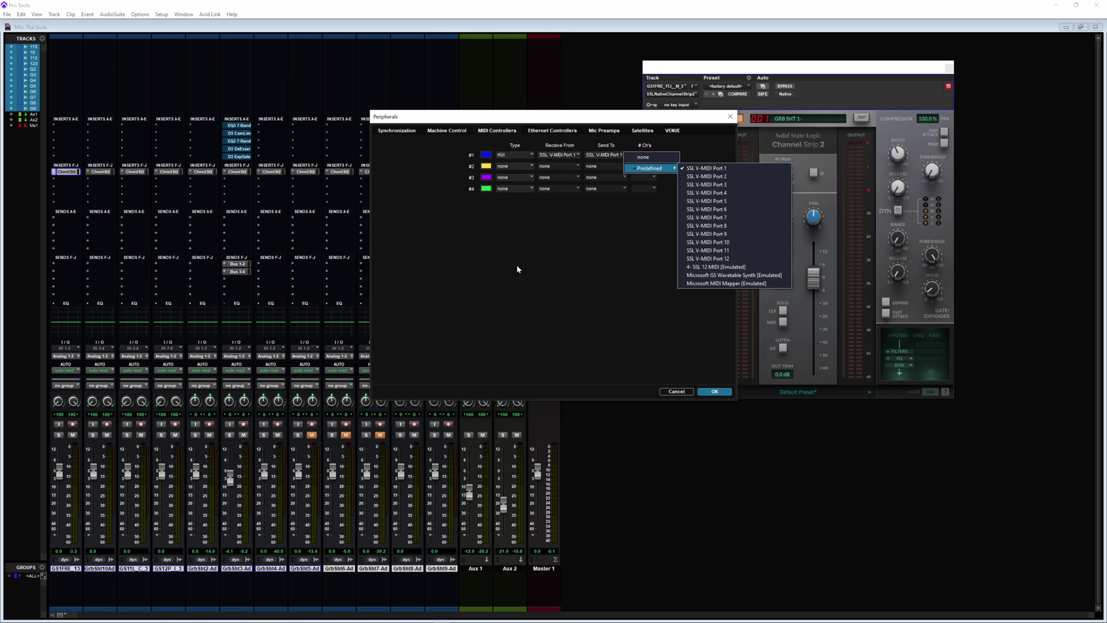
{"action": "left_click", "coordinate": [679, 371]}
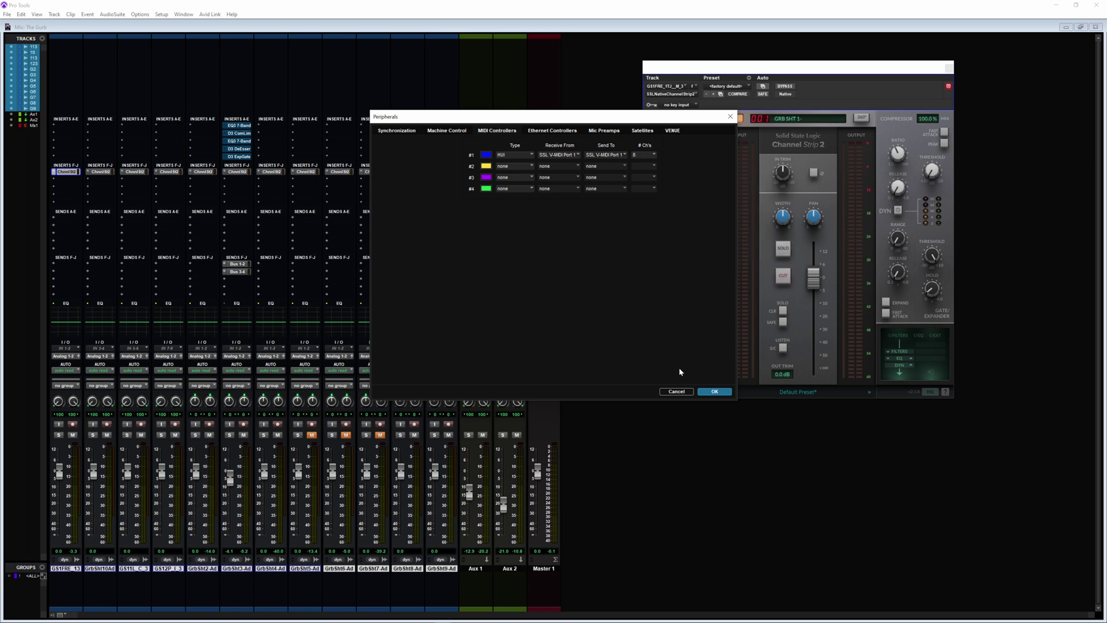
{"action": "left_click", "coordinate": [530, 155]}
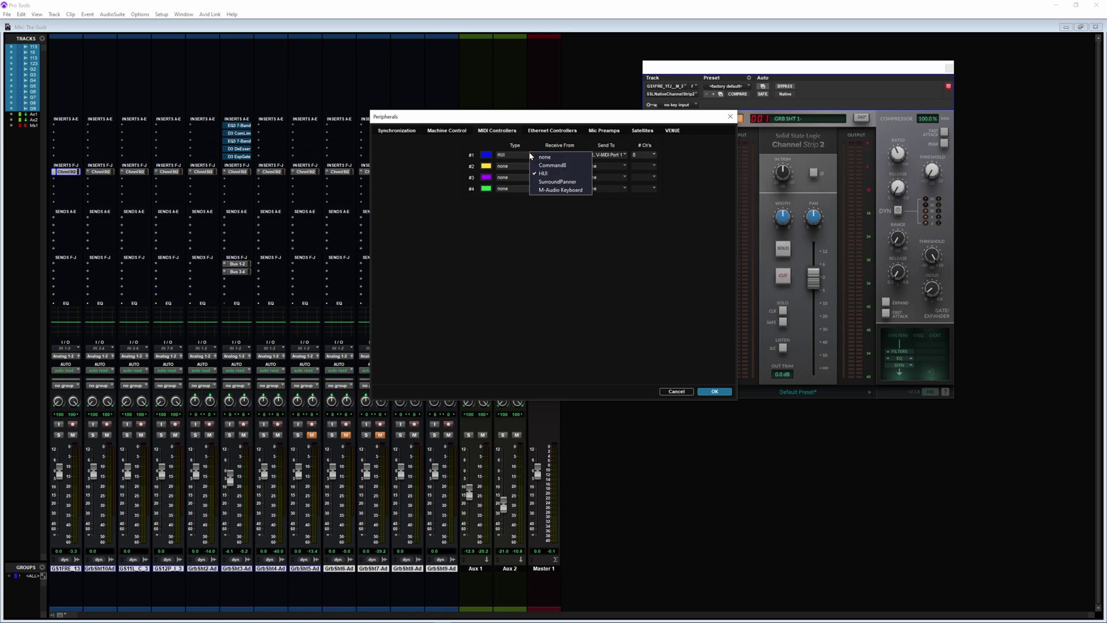
{"action": "left_click", "coordinate": [552, 290]}
{"action": "left_click", "coordinate": [715, 392]}
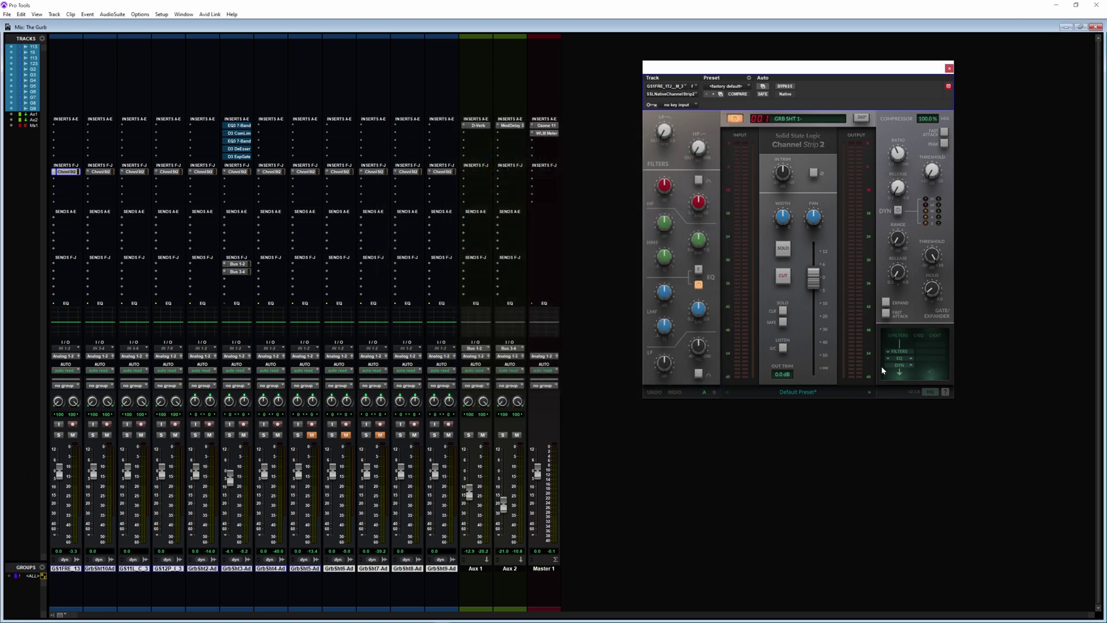
- Open the SSL 360° Plug-in Mixer from the plug-in and test play and stop from its transport
{"action": "left_click", "coordinate": [861, 118]}
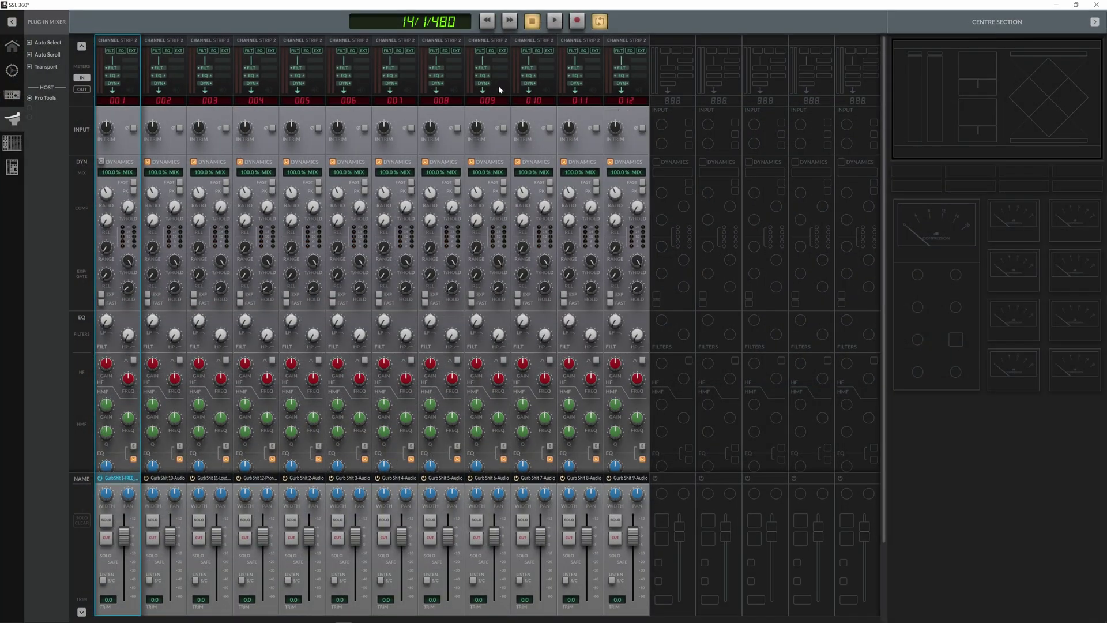
{"action": "left_click", "coordinate": [555, 22]}
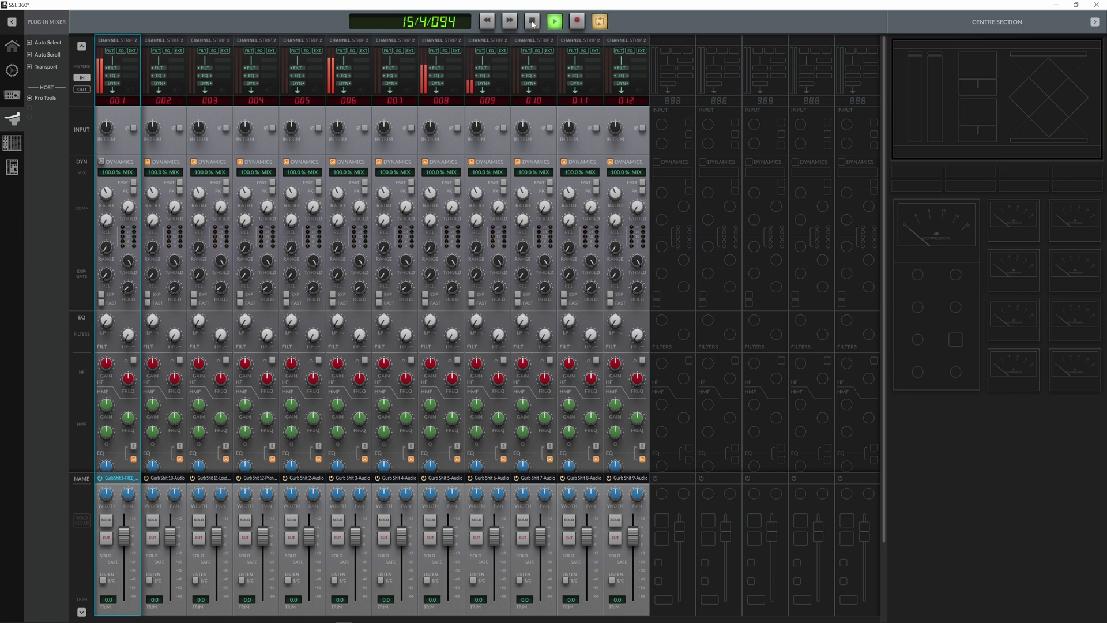
{"action": "left_click", "coordinate": [532, 23]}
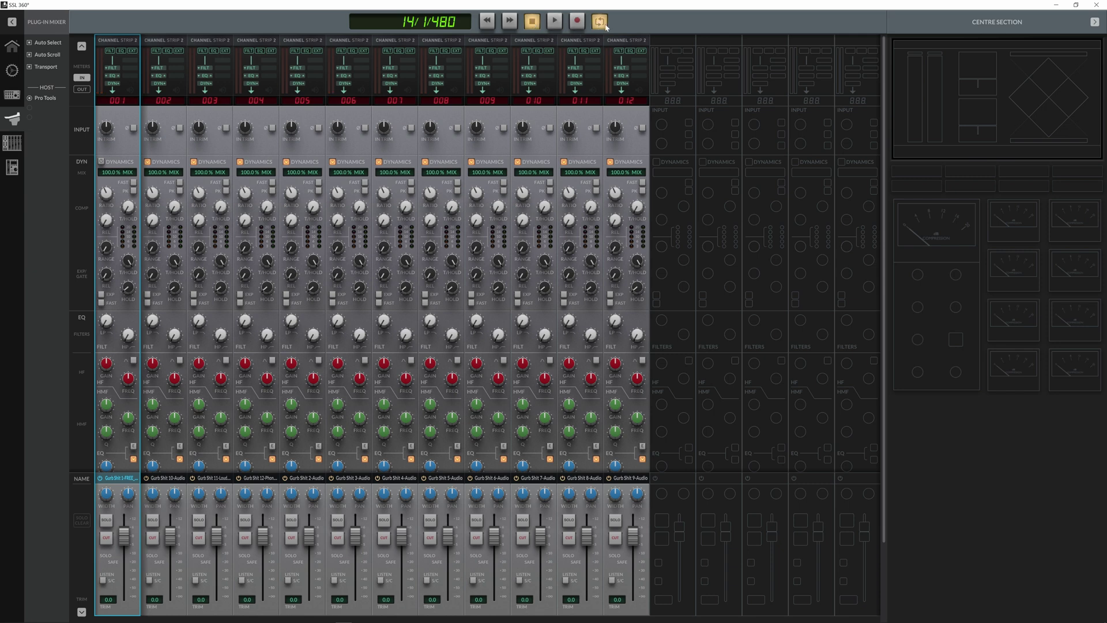
{"action": "left_click", "coordinate": [601, 23]}
{"action": "left_click", "coordinate": [602, 24]}
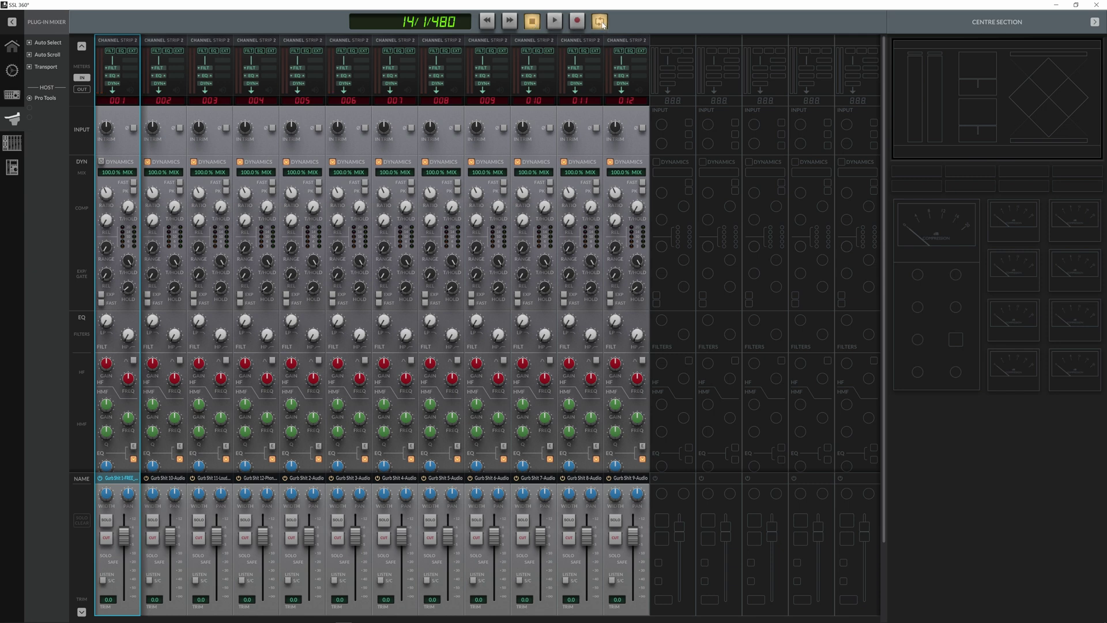
{"action": "left_click", "coordinate": [552, 22]}
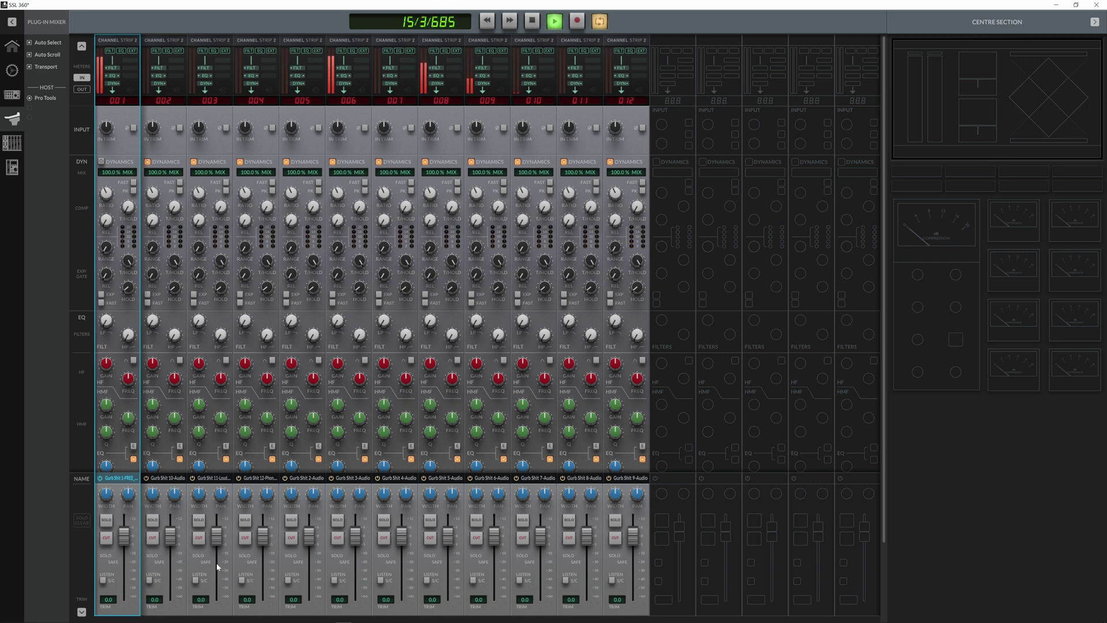
- Lower channel 6 (Gurb Shit 3-Audio) to about -3.9 dB, then stop playback
{"action": "left_click", "coordinate": [340, 554]}
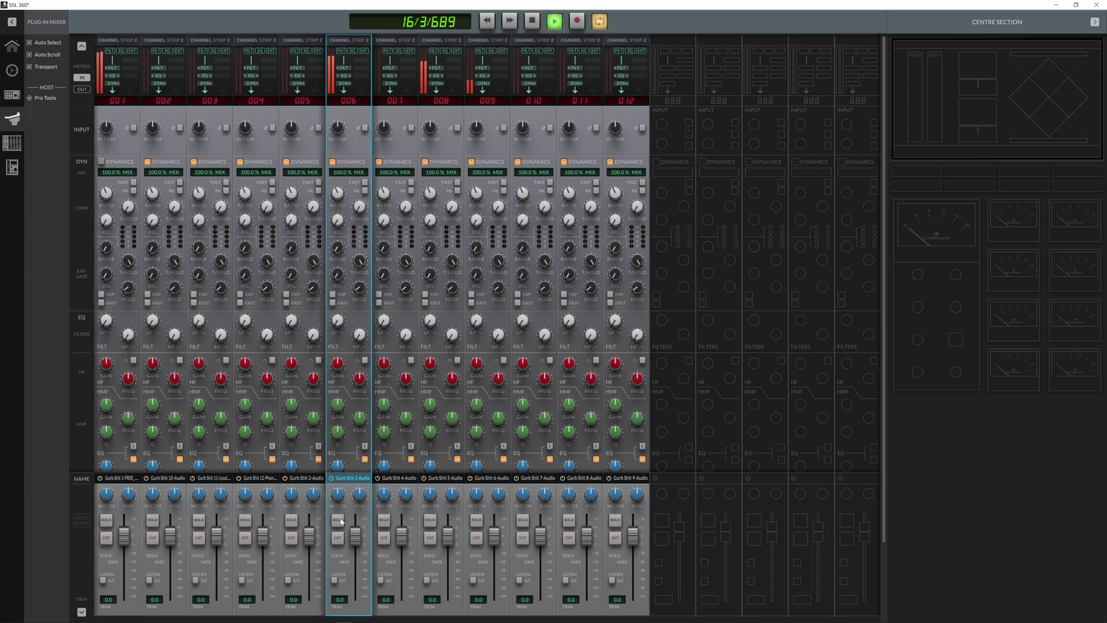
{"action": "left_click_drag", "start_coordinate": [355, 536], "coordinate": [361, 540]}
{"action": "key", "text": "space"}
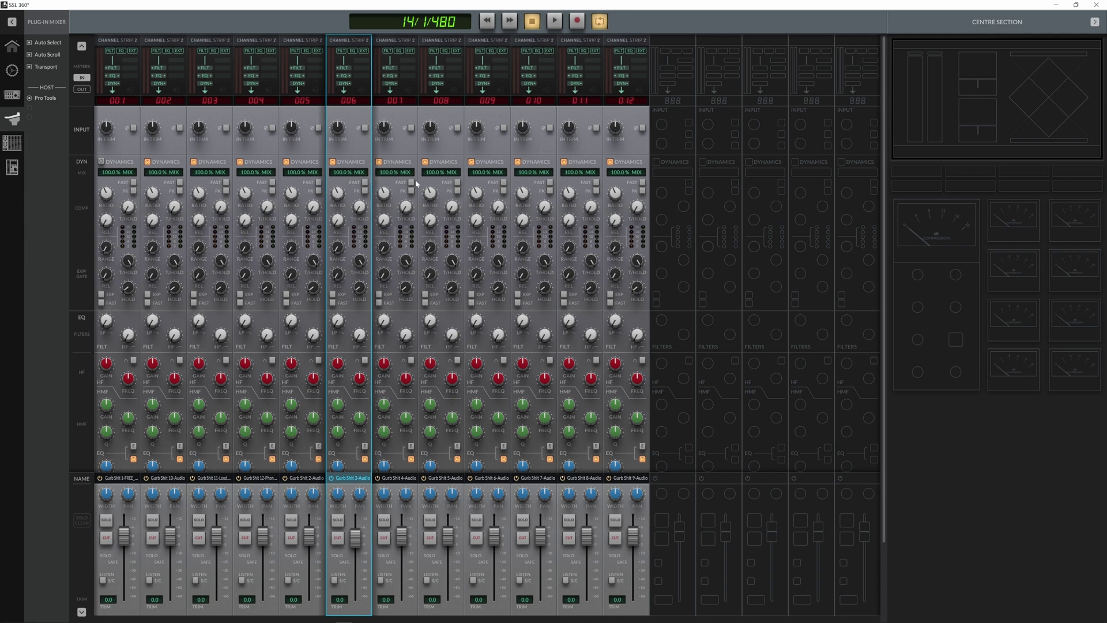
- Start playback and lower channel 7's compressor ratio to 2.2:1
{"action": "key", "text": "space"}
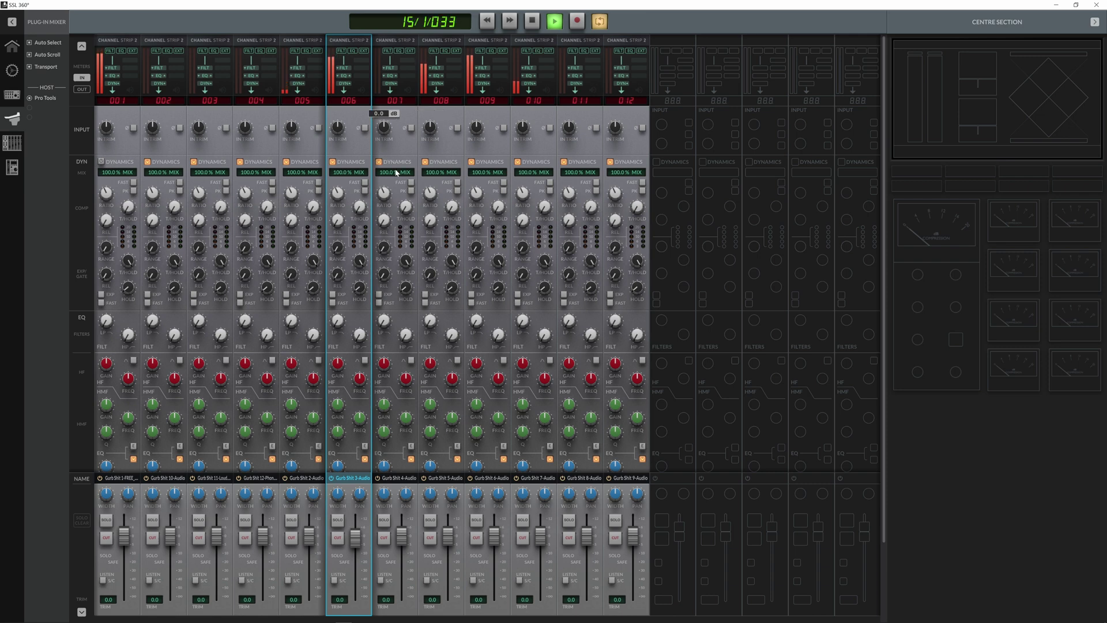
{"action": "left_click", "coordinate": [385, 195]}
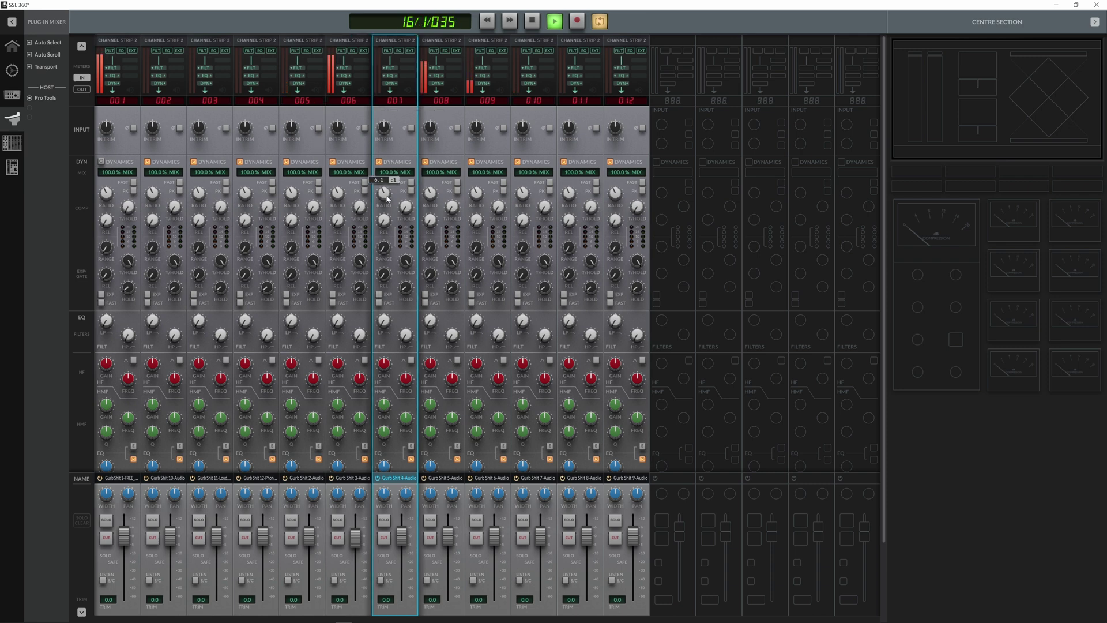
{"action": "left_click_drag", "start_coordinate": [386, 198], "coordinate": [365, 190]}
{"action": "left_click", "coordinate": [361, 211]}
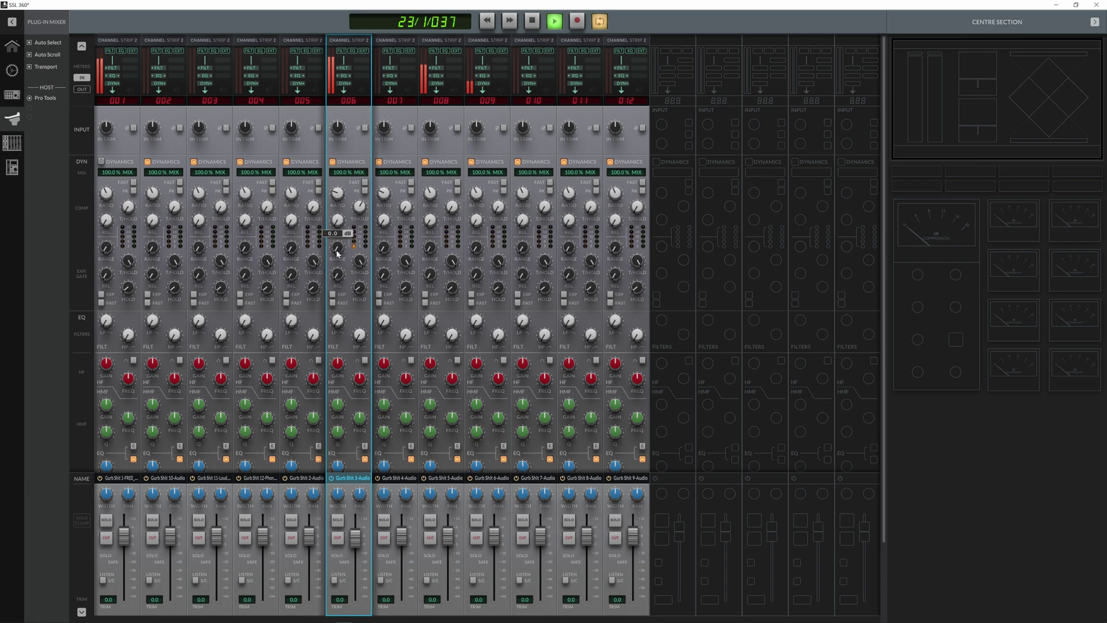
- Set channel 6's gate range to 10.0 dB and stop playback
{"action": "mouse_move", "coordinate": [337, 252]}
{"action": "left_mouse_down"}
{"action": "mouse_move", "coordinate": [345, 228]}
{"action": "mouse_move", "coordinate": [344, 241]}
{"action": "left_mouse_up"}
{"action": "left_click_drag", "start_coordinate": [348, 232], "coordinate": [358, 290]}
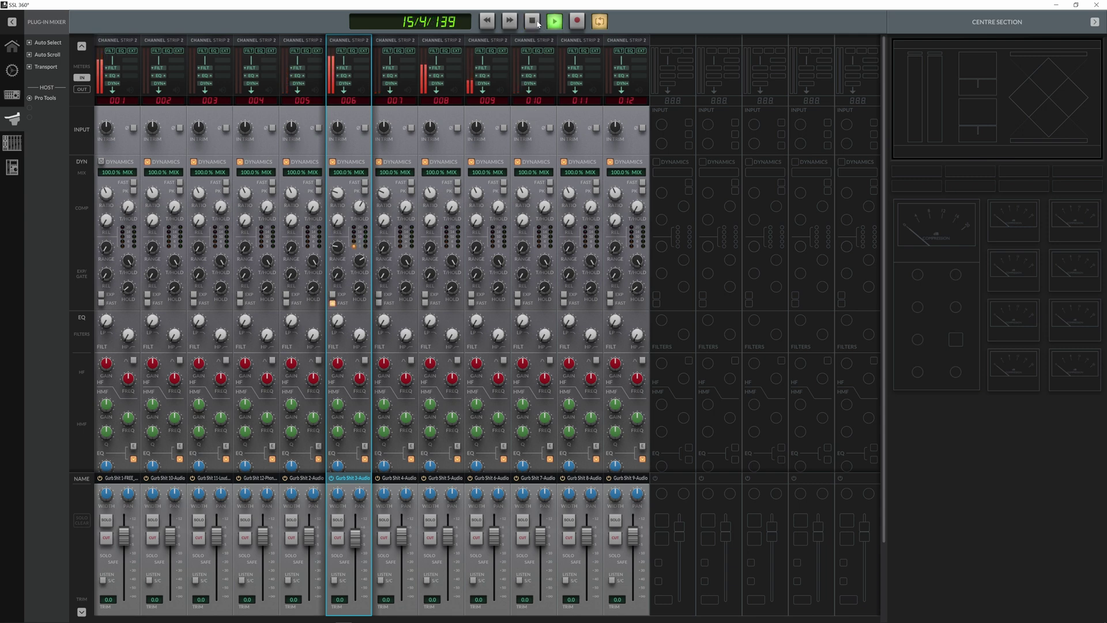
{"action": "left_click", "coordinate": [532, 23]}
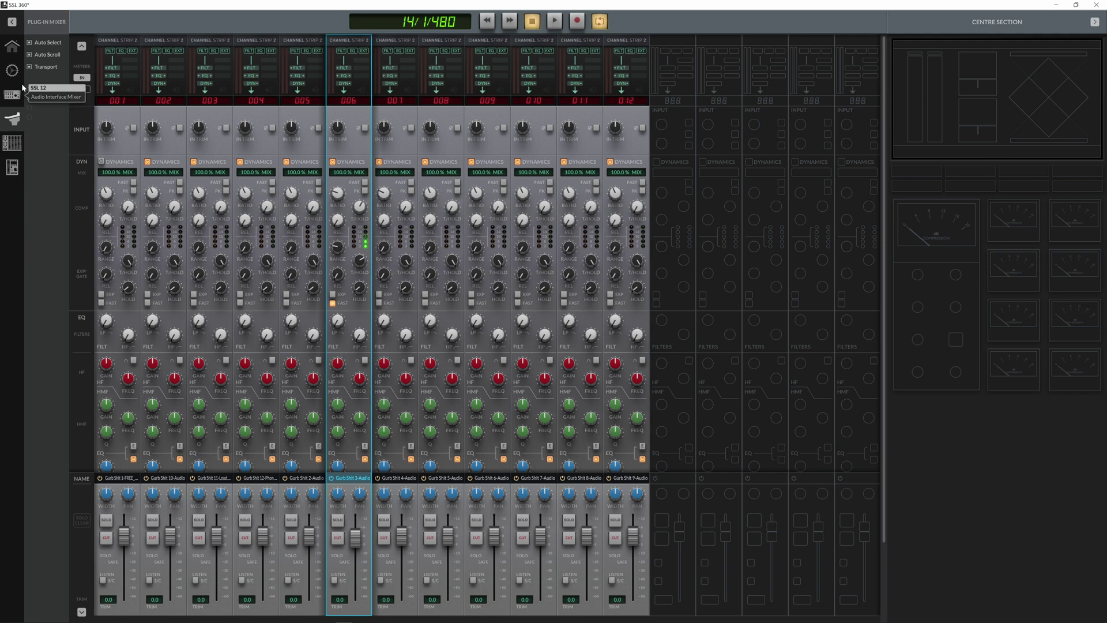
{"action": "left_click", "coordinate": [13, 70]}
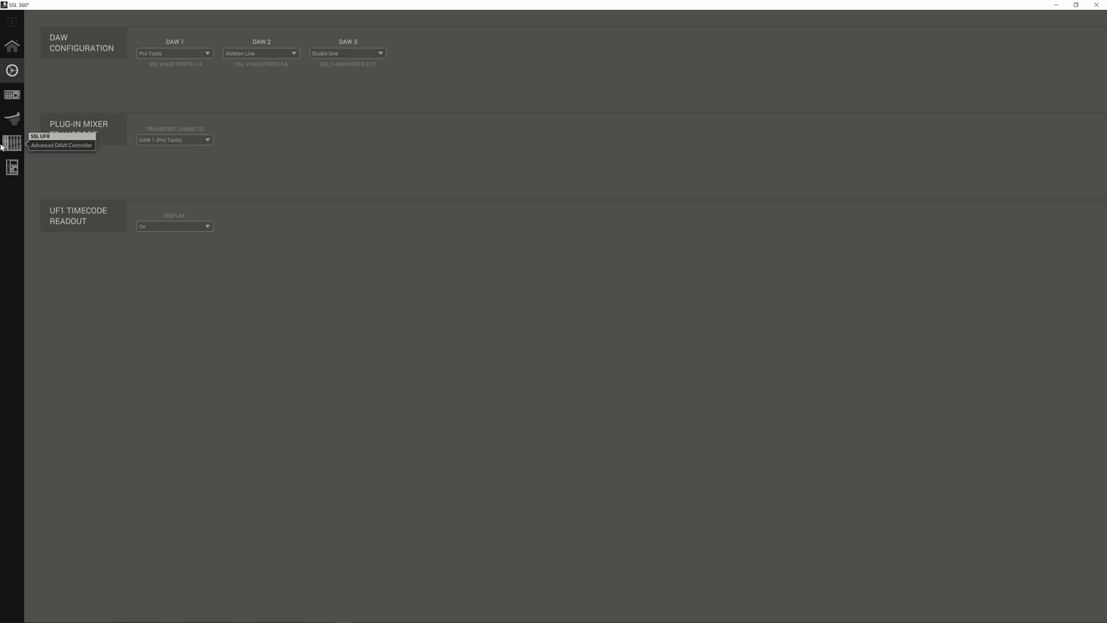
{"action": "left_click", "coordinate": [33, 121]}
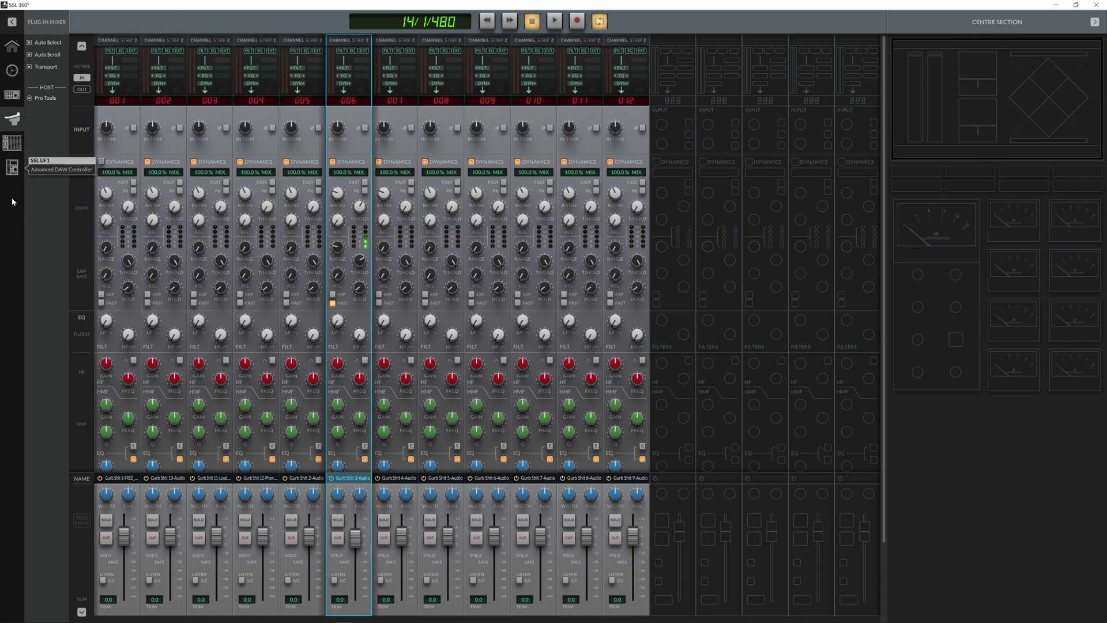
{"action": "mouse_move", "coordinate": [11, 619]}
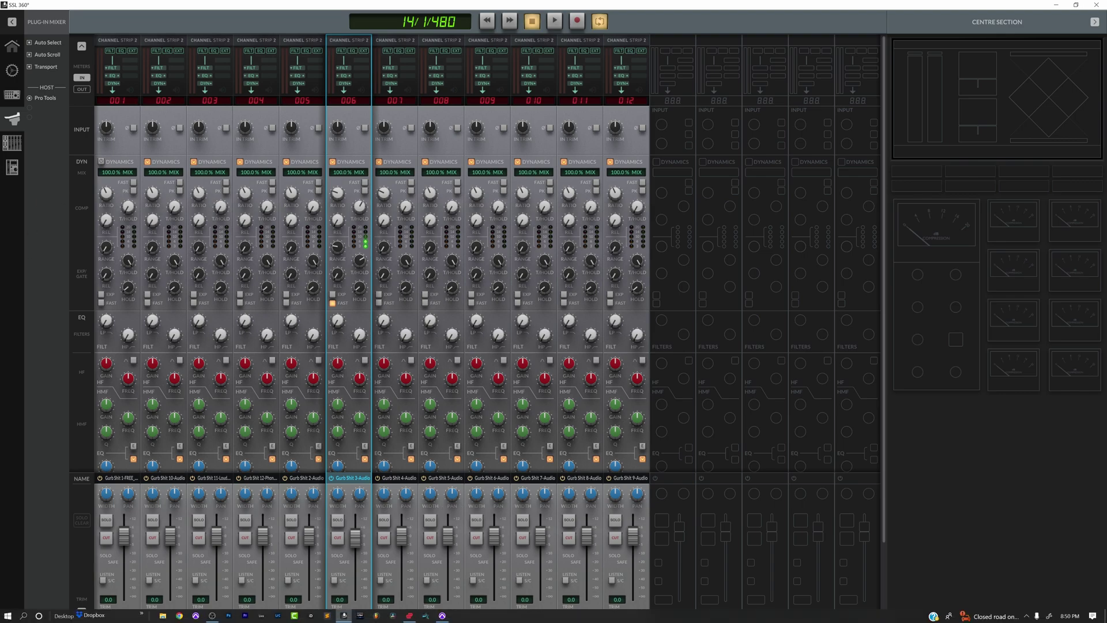
- Center the Channel Strip 2 window in Pro Tools, start playback, and toggle SOLO and CUT
{"action": "left_click", "coordinate": [444, 616]}
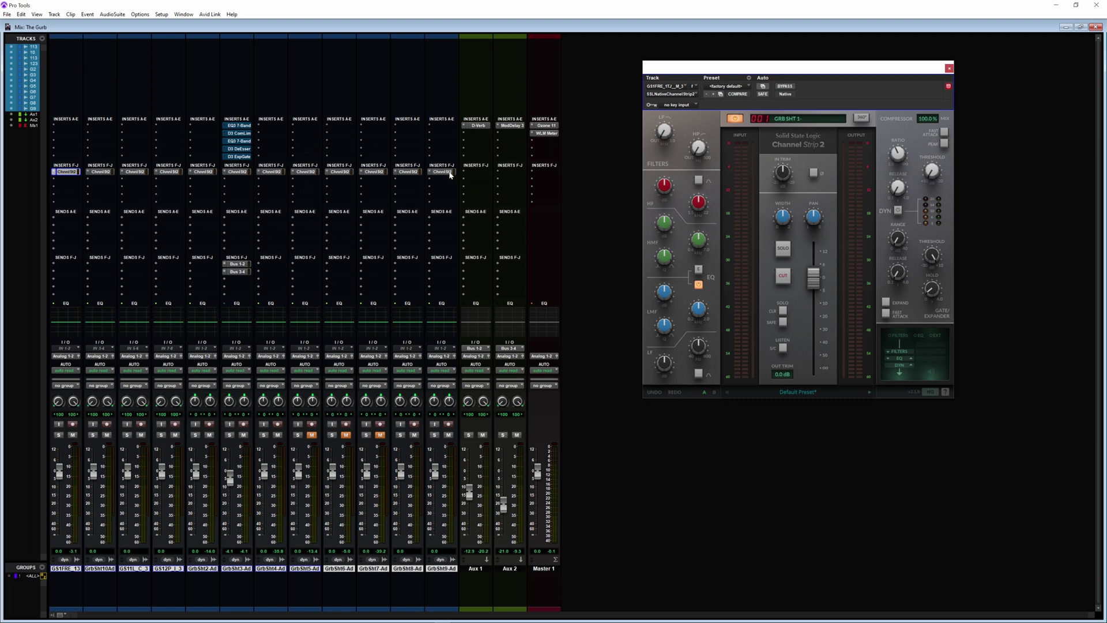
{"action": "left_click_drag", "start_coordinate": [843, 66], "coordinate": [494, 81]}
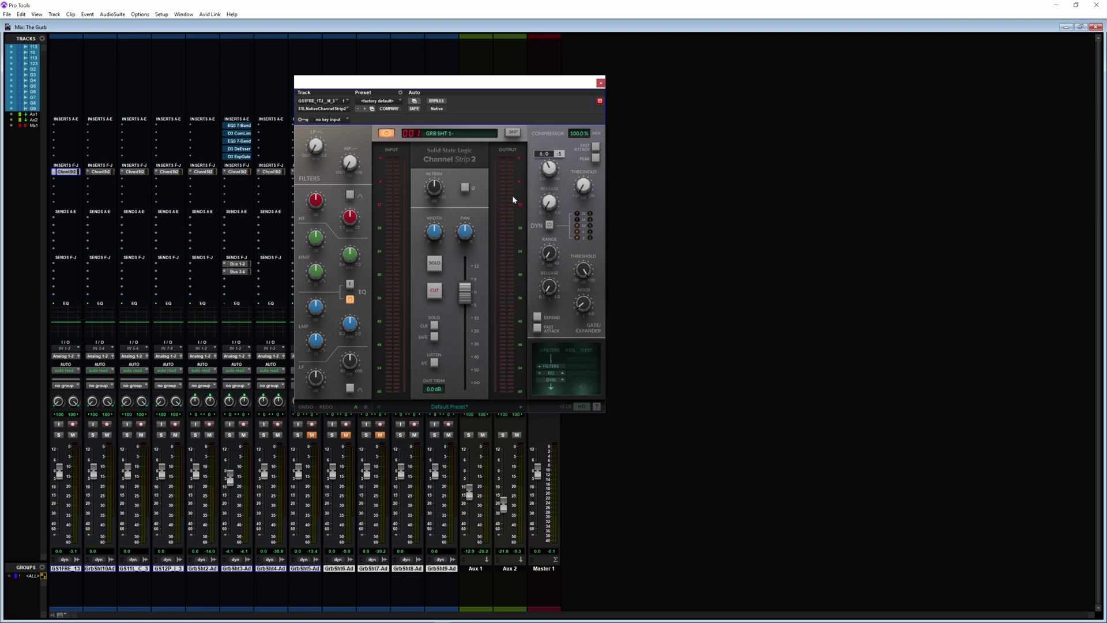
{"action": "key", "text": "space"}
{"action": "left_click", "coordinate": [434, 264]}
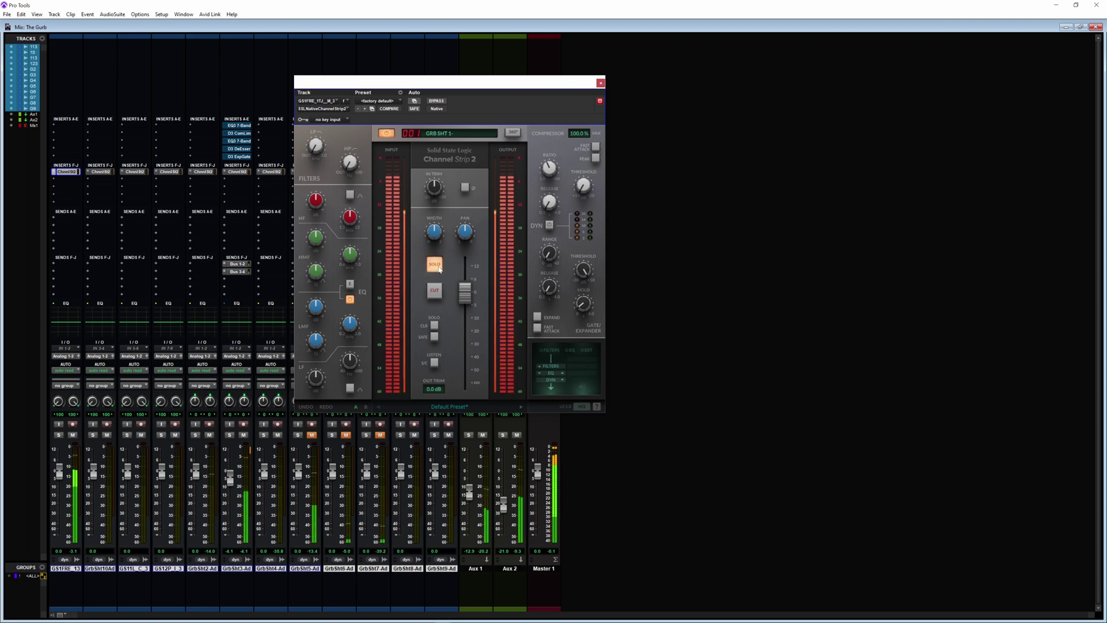
{"action": "left_click", "coordinate": [436, 290]}
{"action": "left_click", "coordinate": [435, 264]}
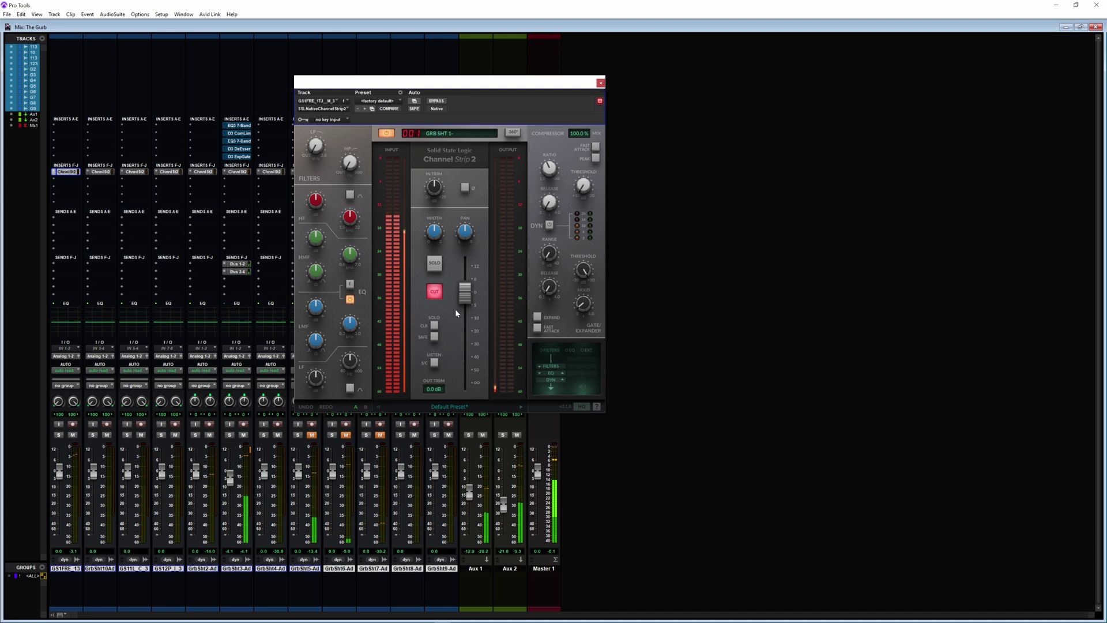
- Dip the plug-in fader to -10 dB and reset to 0 dB, set high-pass to 500 Hz, close
{"action": "left_click_drag", "start_coordinate": [466, 295], "coordinate": [468, 334]}
{"action": "left_click", "coordinate": [461, 333], "text": "alt"}
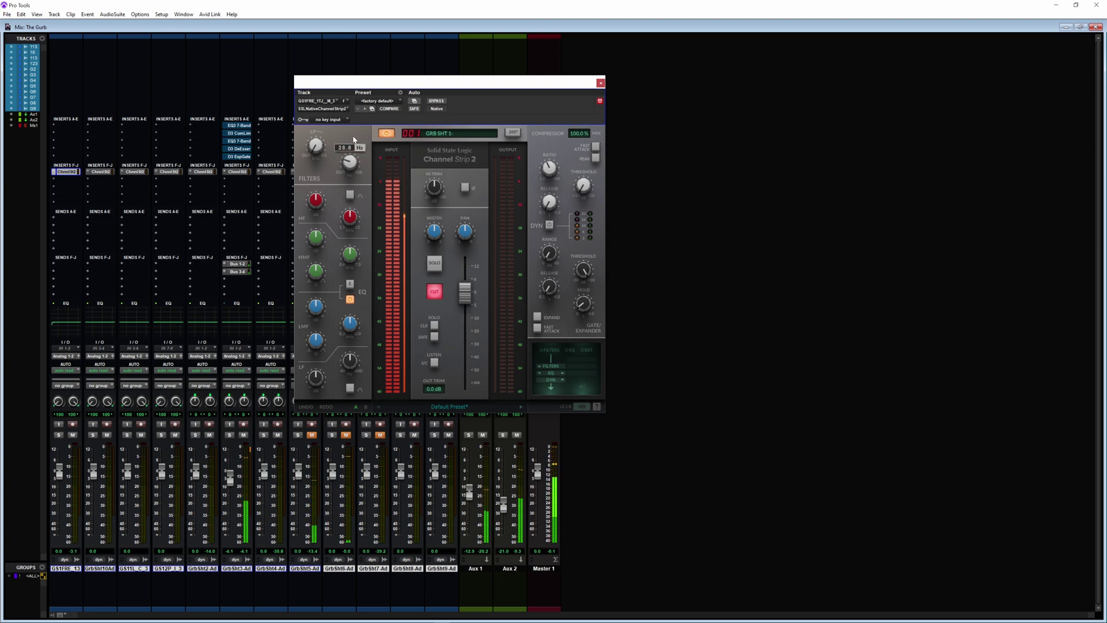
{"action": "left_click_drag", "start_coordinate": [350, 164], "coordinate": [398, 173]}
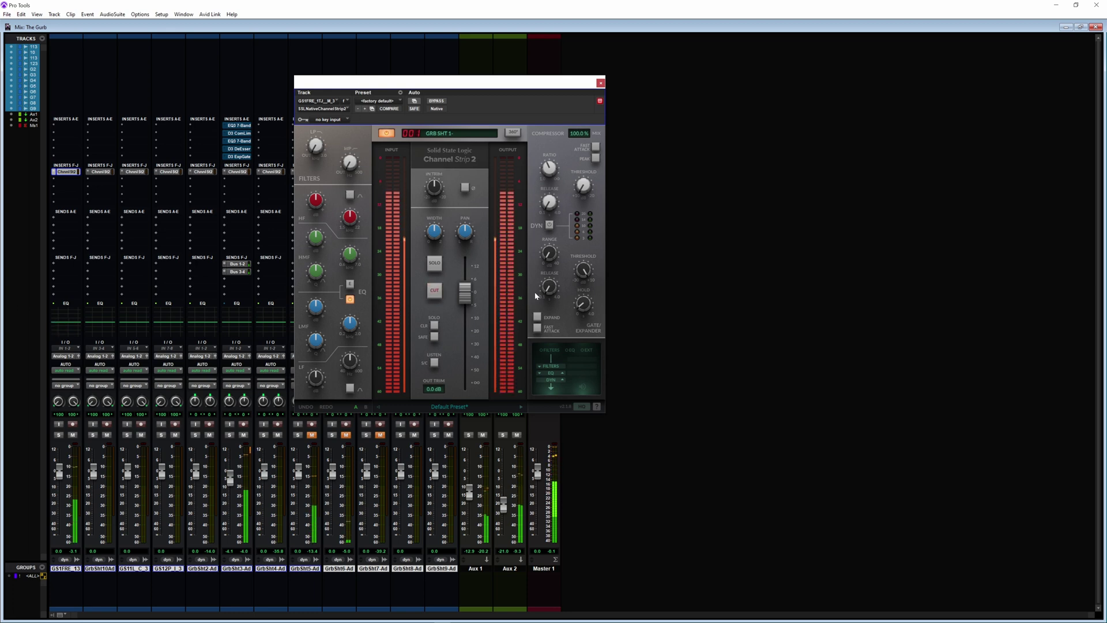
{"action": "left_click", "coordinate": [600, 82]}
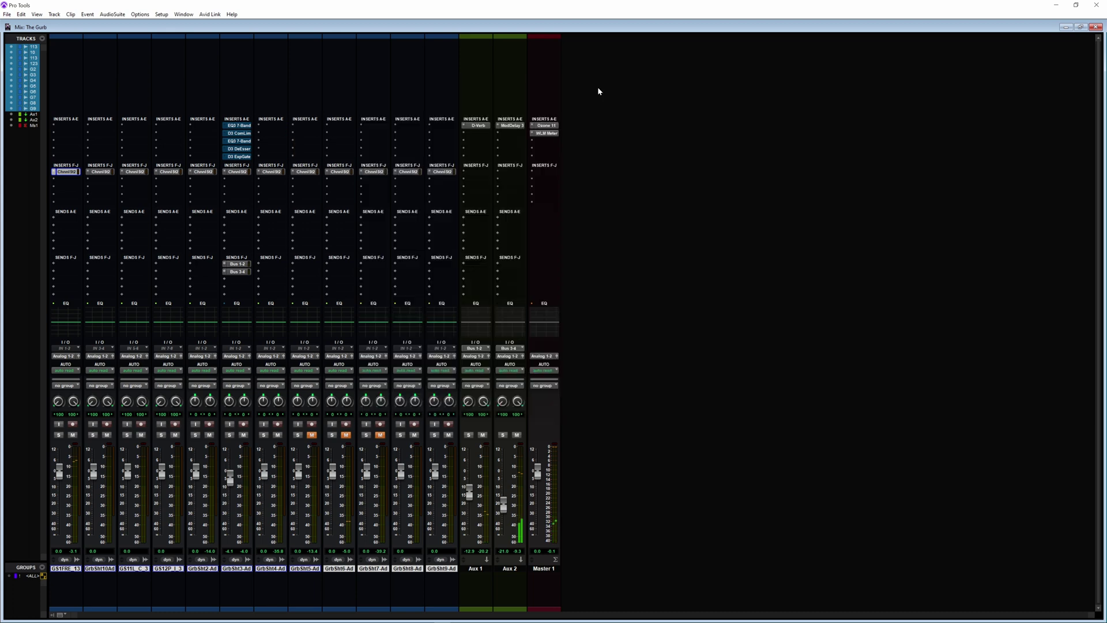
- Give Gurb Shit 3-Audio's Channel Strip 2 a 28.0 dB gate range, about -17 dB threshold, slightly lower fader
{"action": "left_click", "coordinate": [234, 172]}
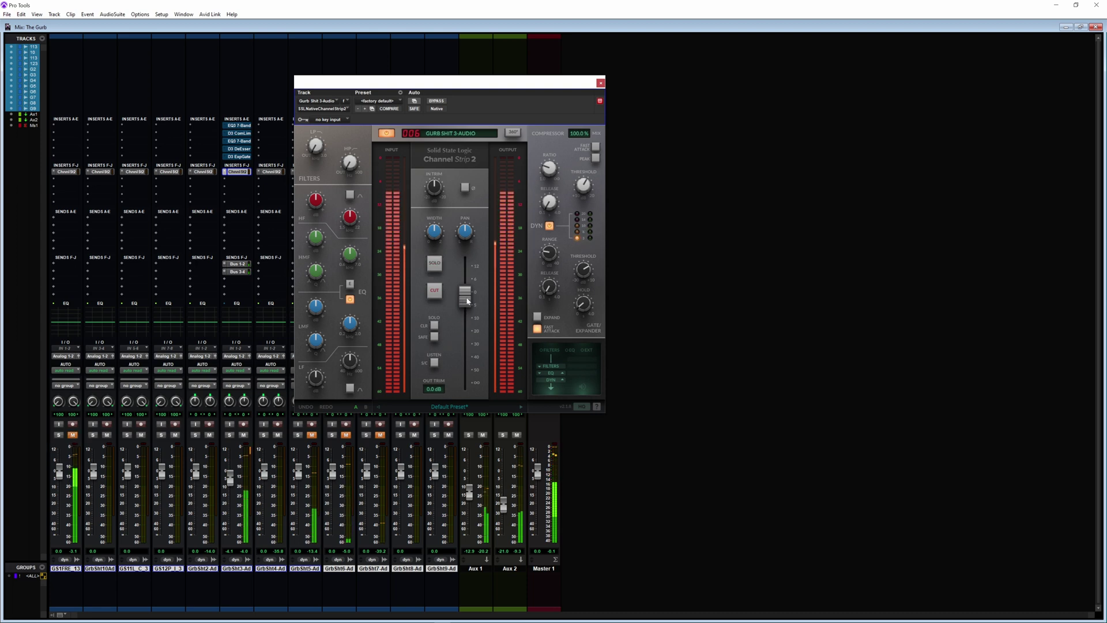
{"action": "left_click_drag", "start_coordinate": [467, 300], "coordinate": [471, 324]}
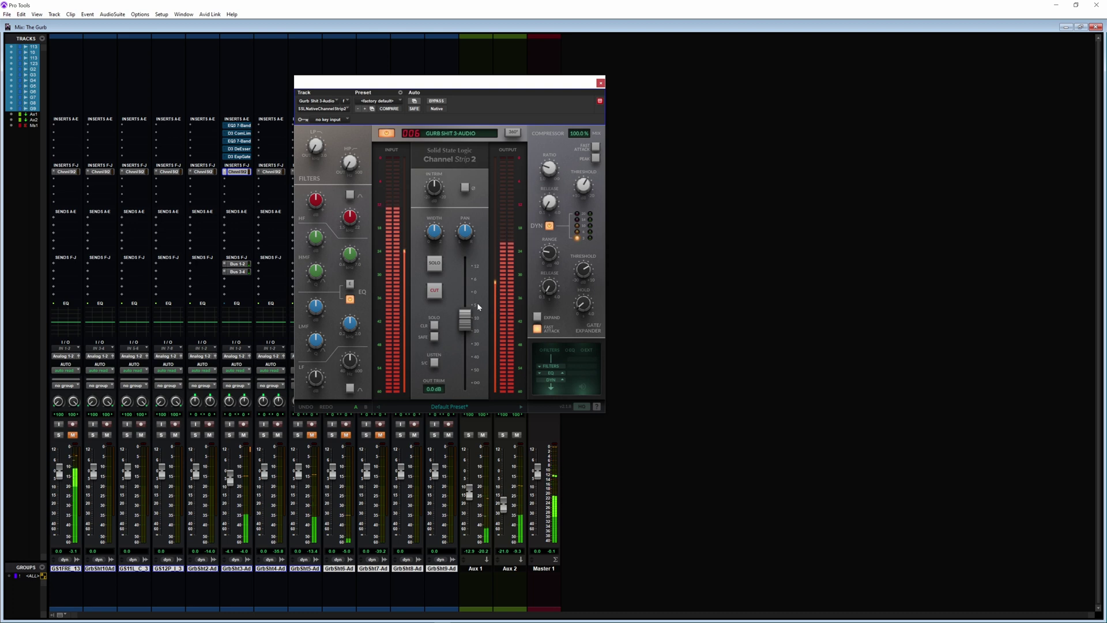
{"action": "mouse_move", "coordinate": [593, 303]}
{"action": "mouse_move", "coordinate": [551, 232]}
{"action": "left_click_drag", "start_coordinate": [551, 232], "coordinate": [549, 205]}
{"action": "mouse_move", "coordinate": [586, 273]}
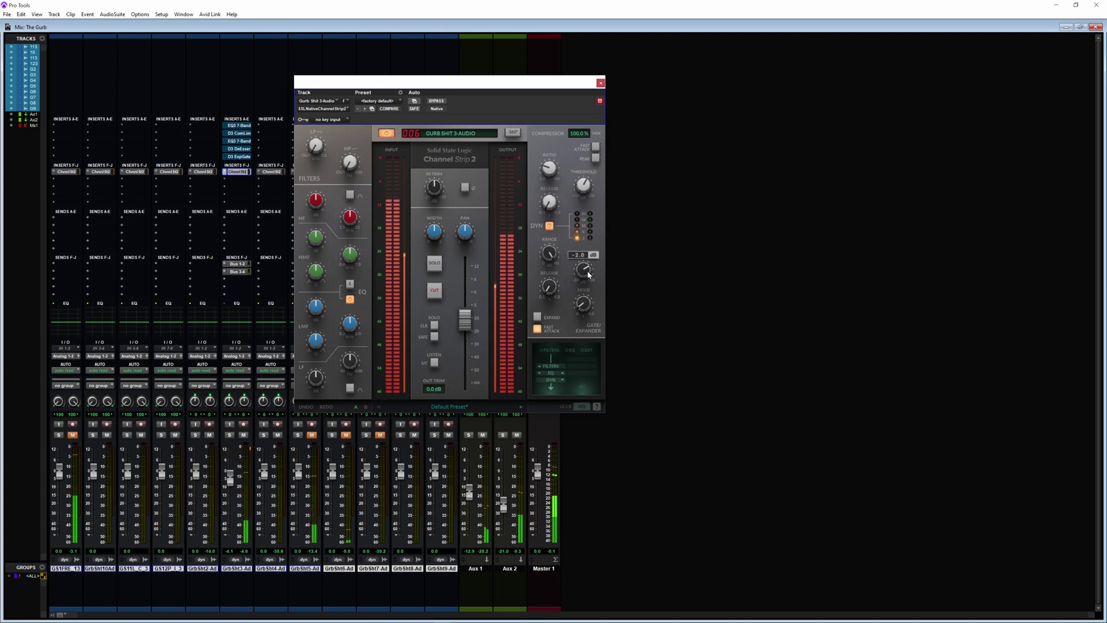
{"action": "left_click_drag", "start_coordinate": [587, 271], "coordinate": [580, 291]}
{"action": "mouse_move", "coordinate": [476, 319]}
{"action": "left_mouse_down"}
{"action": "mouse_move", "coordinate": [476, 307]}
{"action": "mouse_move", "coordinate": [467, 331]}
{"action": "mouse_move", "coordinate": [475, 310]}
{"action": "left_mouse_up"}
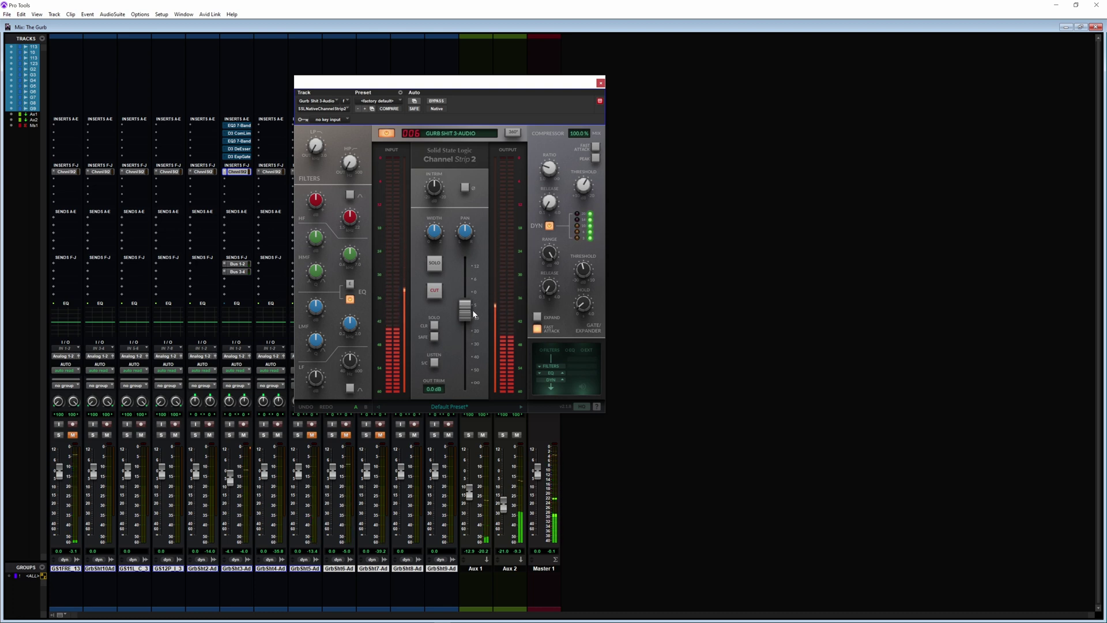
{"action": "mouse_move", "coordinate": [547, 256]}
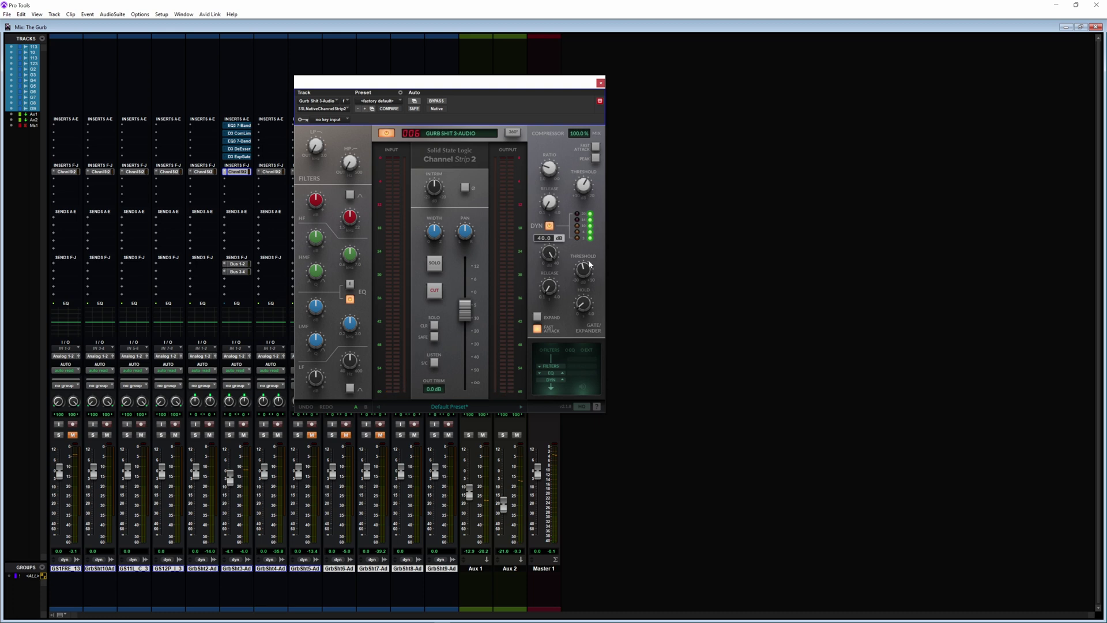
{"action": "mouse_move", "coordinate": [582, 269]}
{"action": "key", "text": "space"}
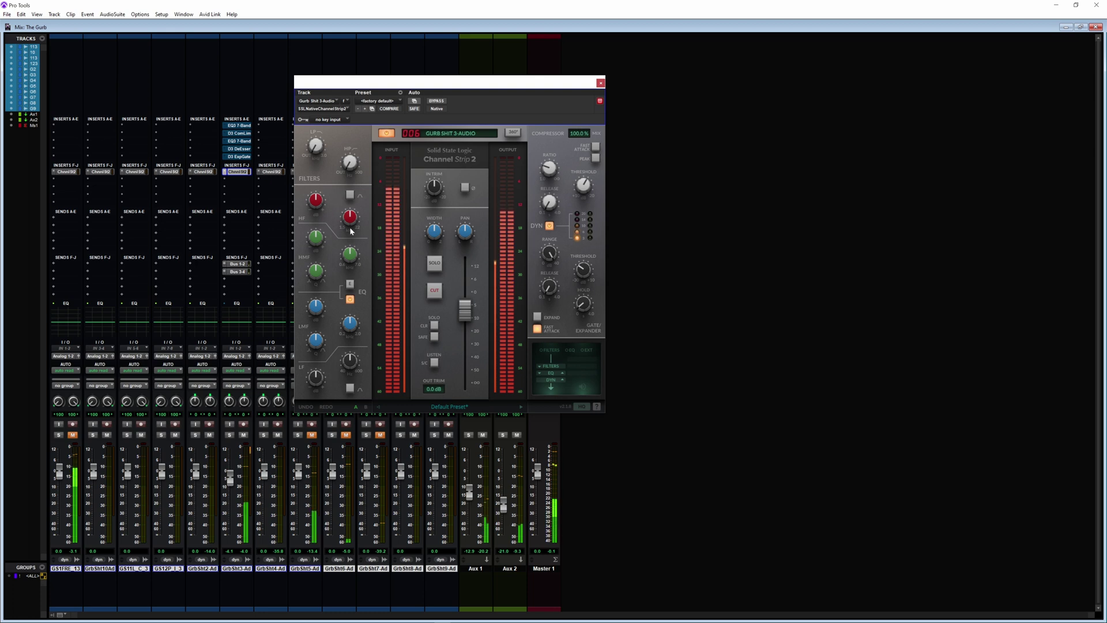
- Raise the HF band frequency slightly on Gurb Shit 3-Audio's Channel Strip 2
{"action": "left_click_drag", "start_coordinate": [350, 231], "coordinate": [320, 204]}
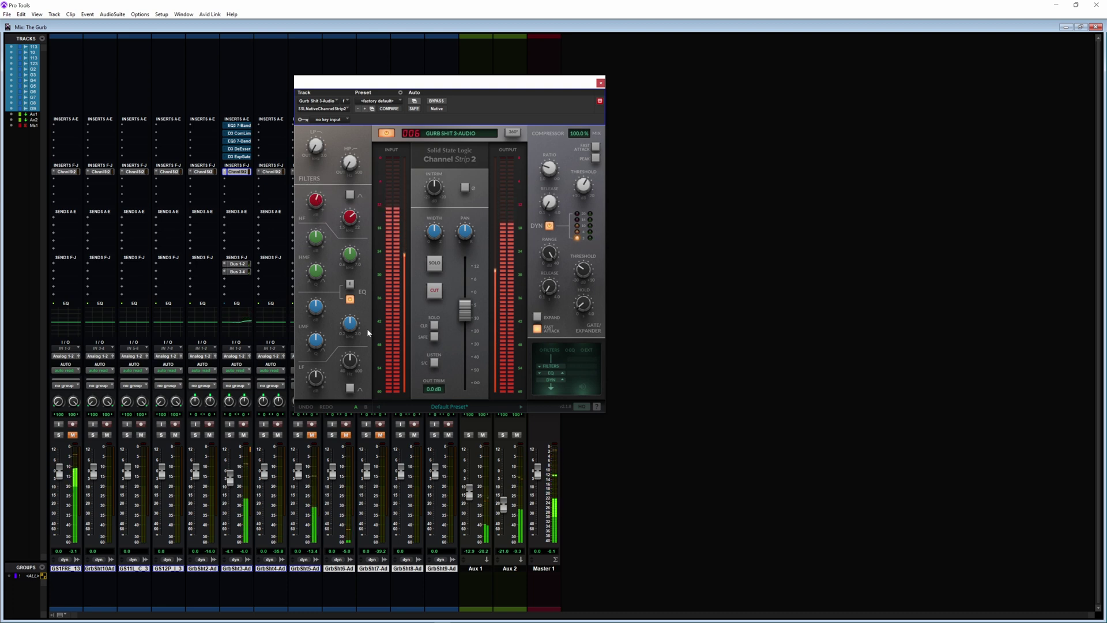
{"action": "mouse_move", "coordinate": [348, 256]}
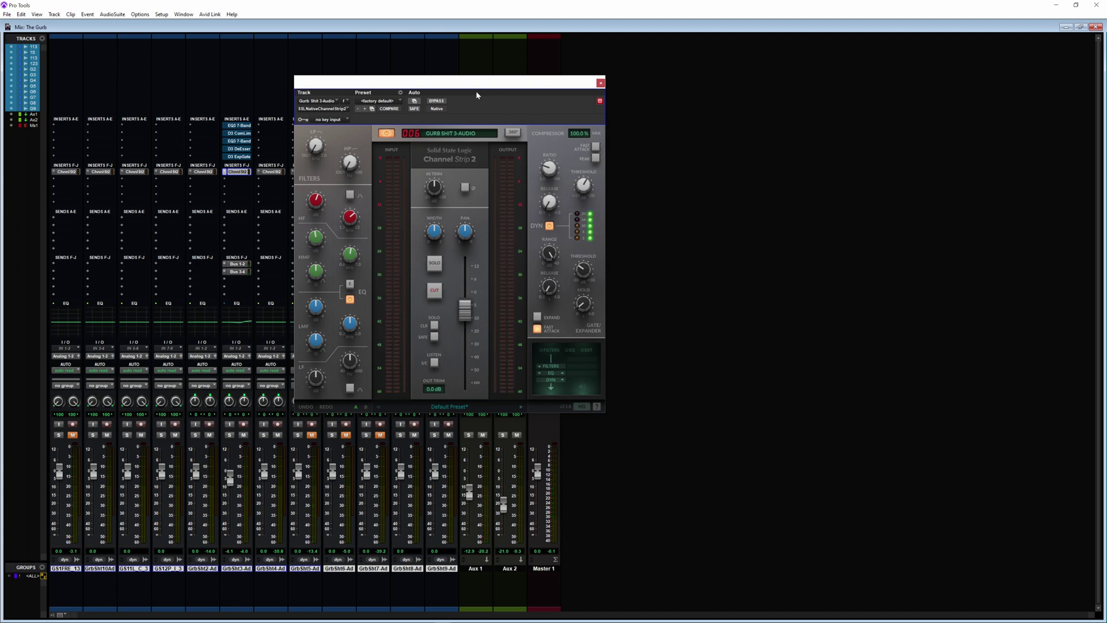
- Move the Channel Strip 2 window to the right, clear of the Aux and Master strips
{"action": "left_click_drag", "start_coordinate": [488, 82], "coordinate": [752, 40]}
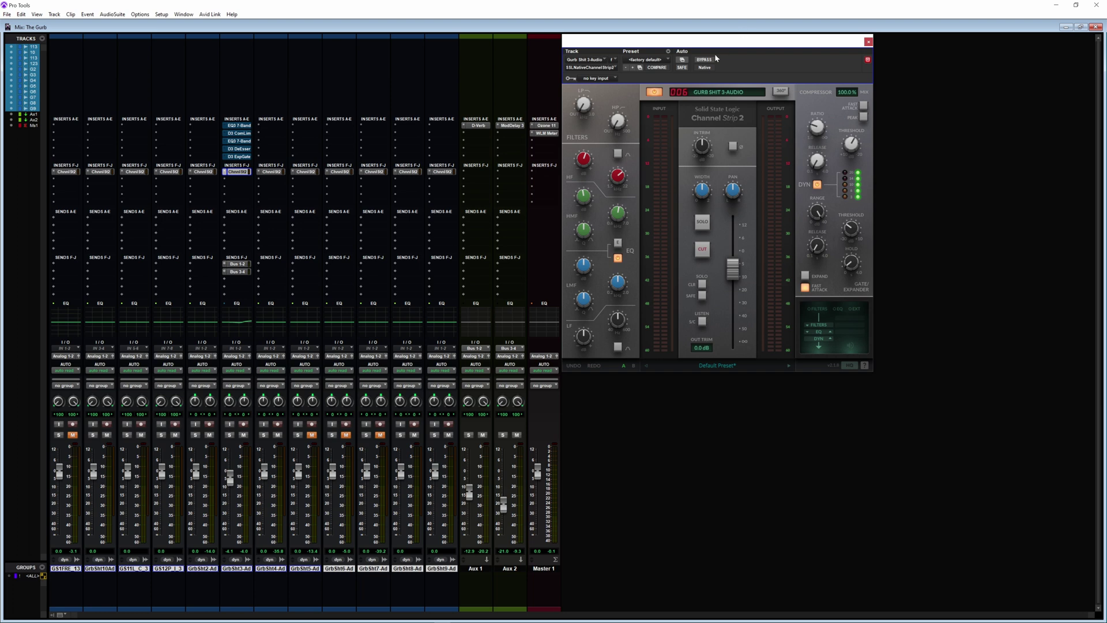
{"action": "left_click_drag", "start_coordinate": [723, 40], "coordinate": [646, 120]}
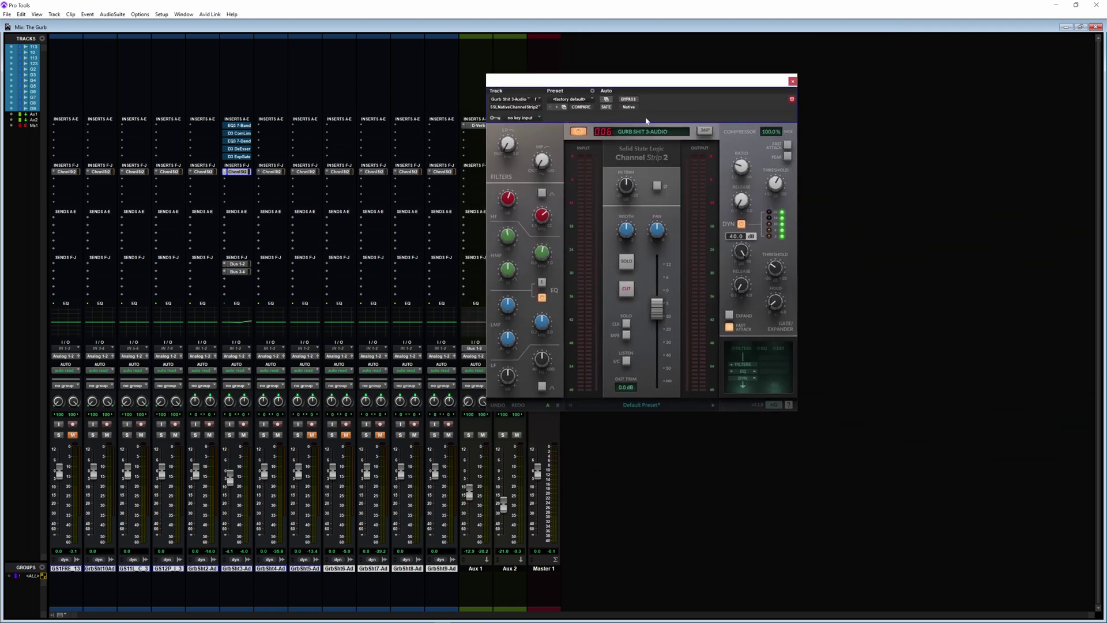